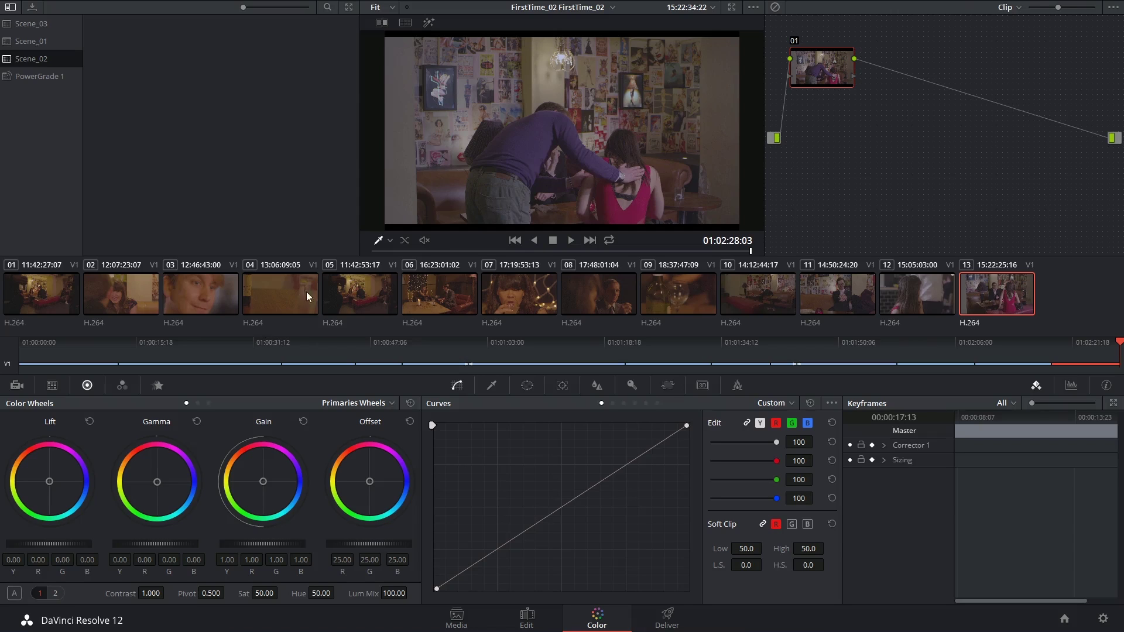
# - Group clips 01 through 05 into a new group named Scene_01
pyautogui.keyDown('shift'); pyautogui.click(29, 296); pyautogui.keyUp('shift')
pyautogui.keyDown('shift'); pyautogui.click(363, 294); pyautogui.keyUp('shift')
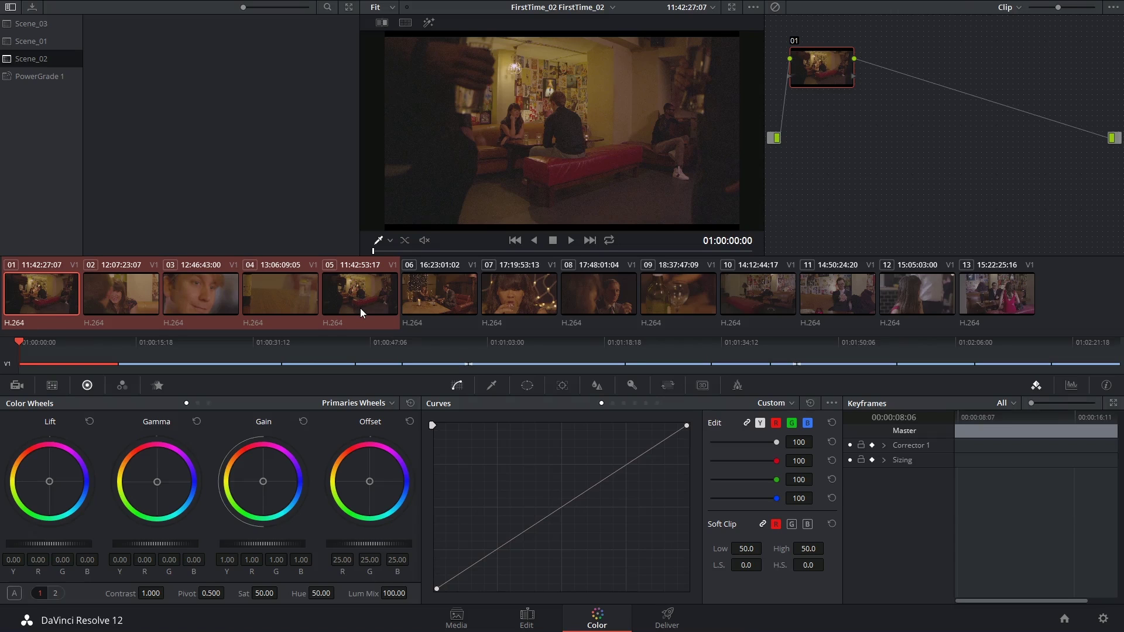
pyautogui.rightClick(360, 308)
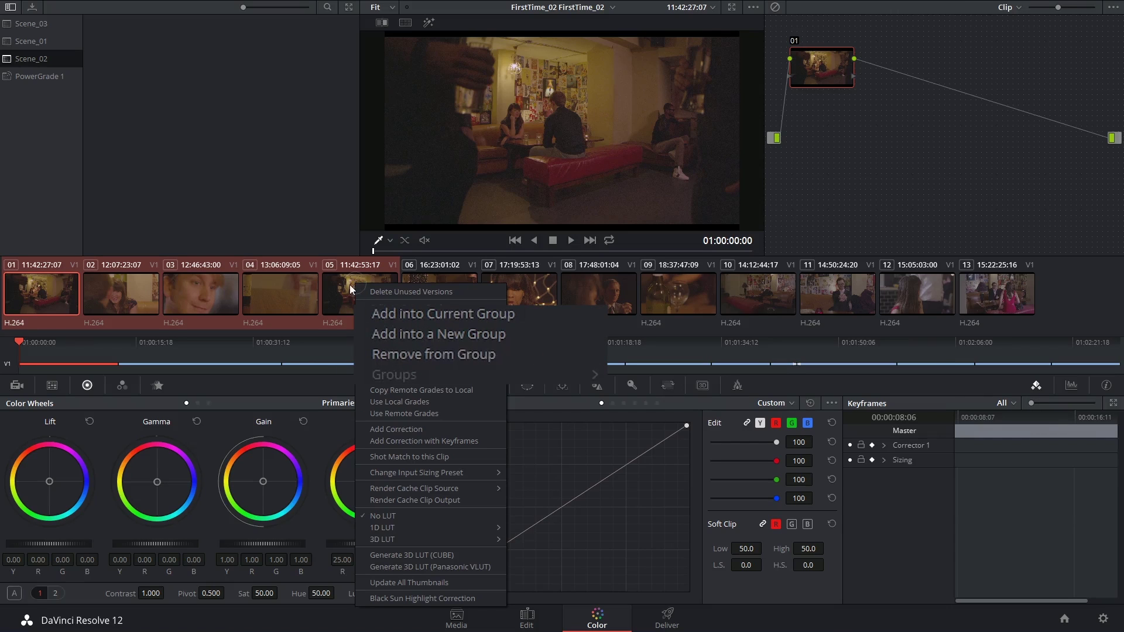
pyautogui.click(453, 333)
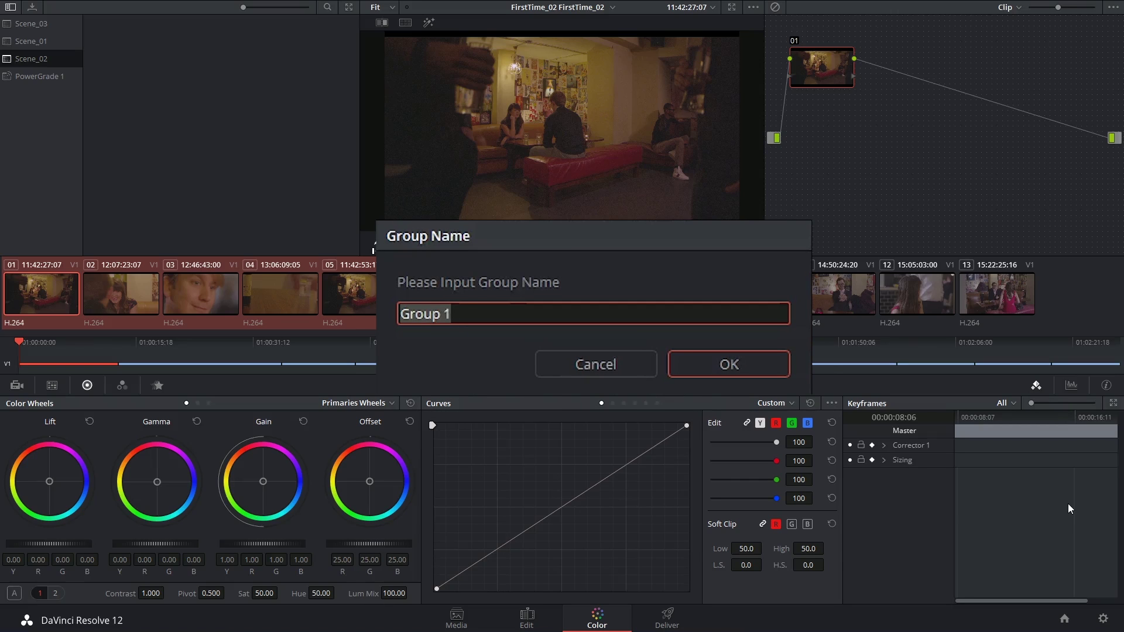
pyautogui.write('Scene_01')
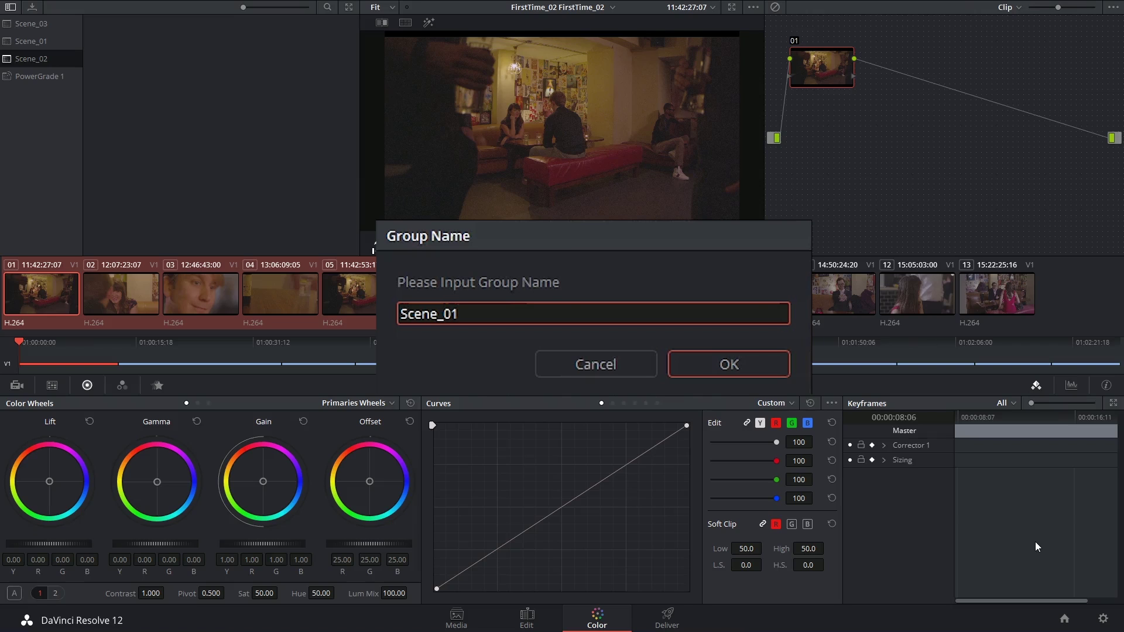
pyautogui.press('Return')
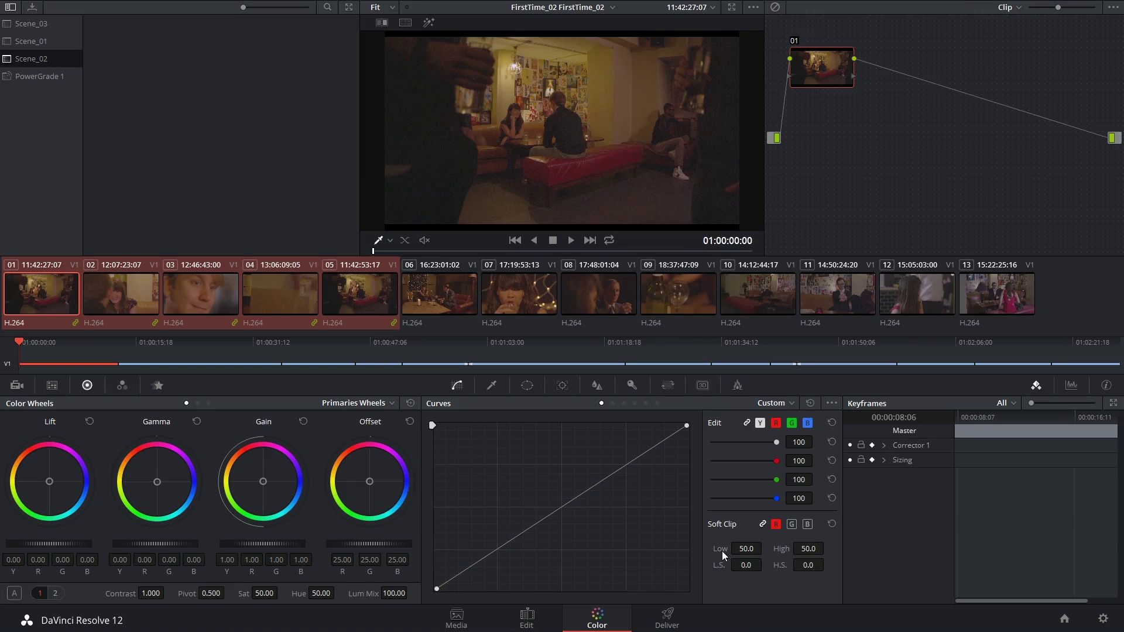
# - Group clips 06 through 09 into a new group named Scene_02
pyautogui.moveTo(392, 322); pyautogui.dragTo(396, 354)
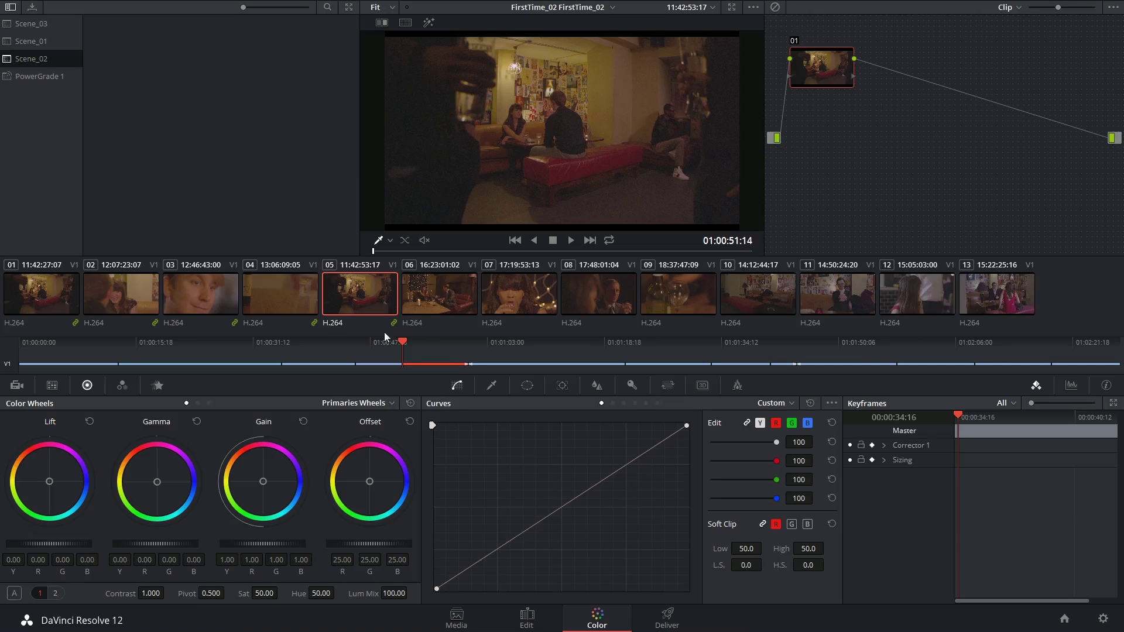
pyautogui.click(435, 303)
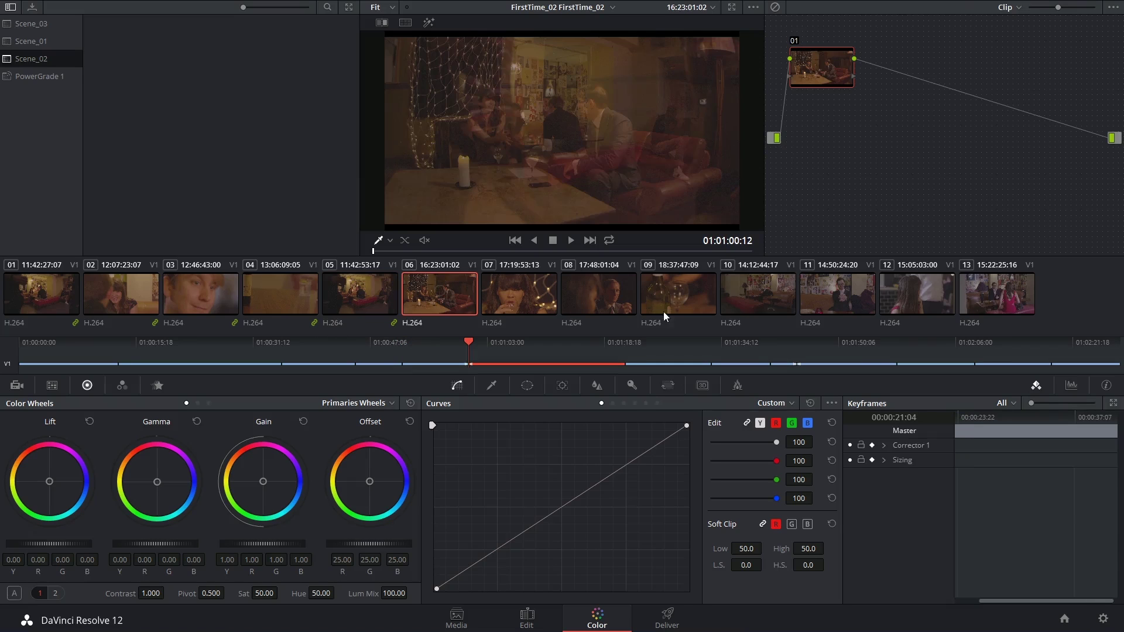
pyautogui.keyDown('shift'); pyautogui.click(677, 293); pyautogui.keyUp('shift')
pyautogui.rightClick(680, 291)
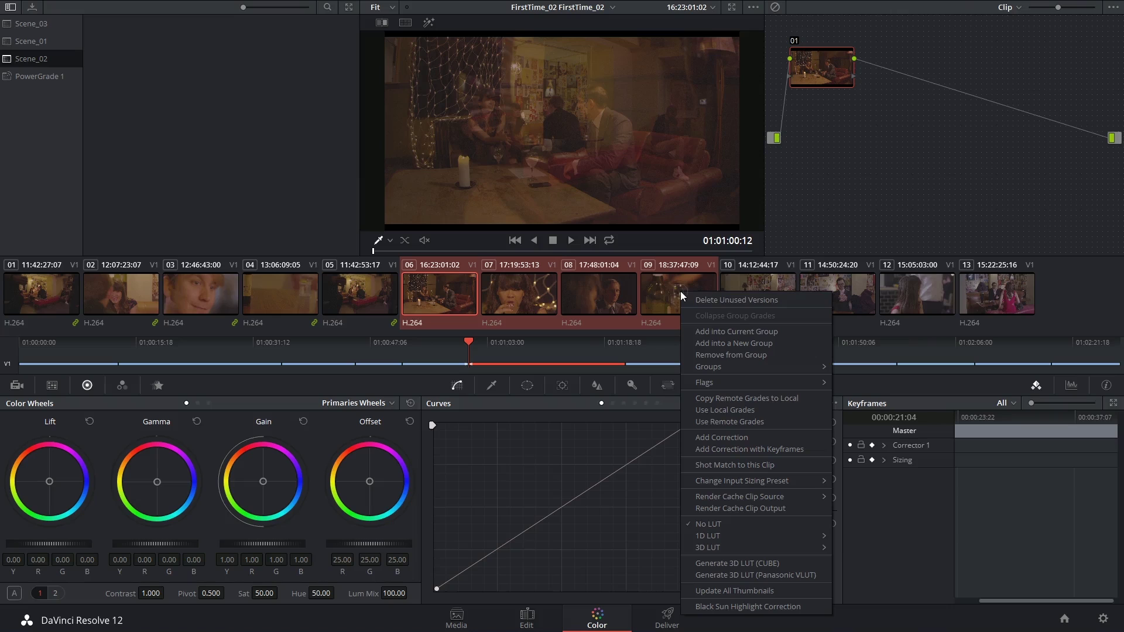
pyautogui.click(726, 344)
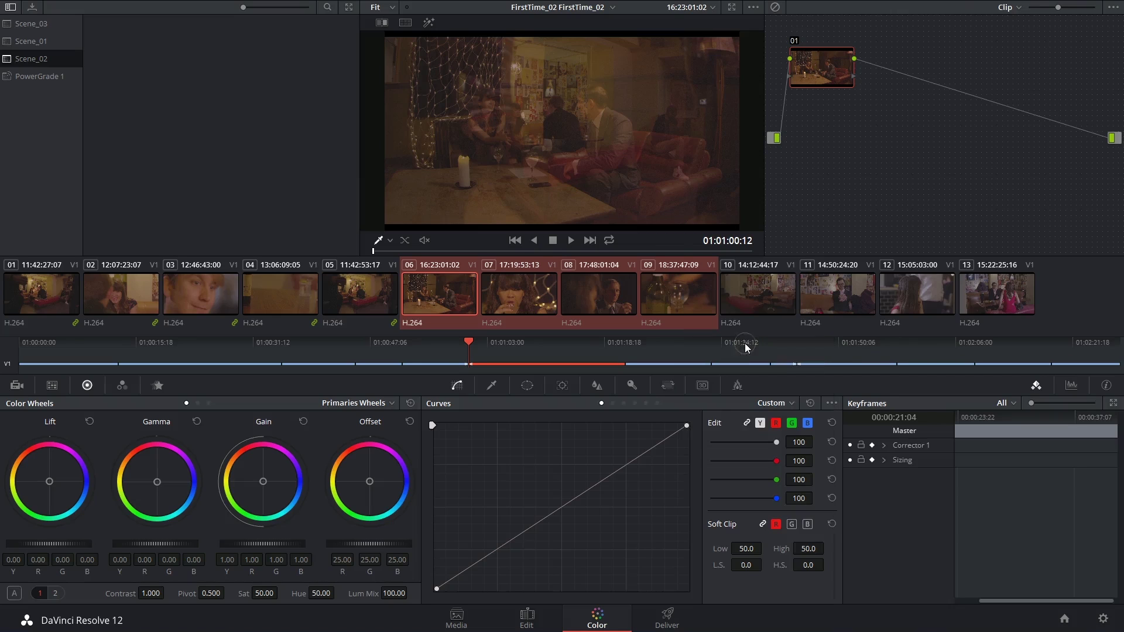
pyautogui.write('Scene_02')
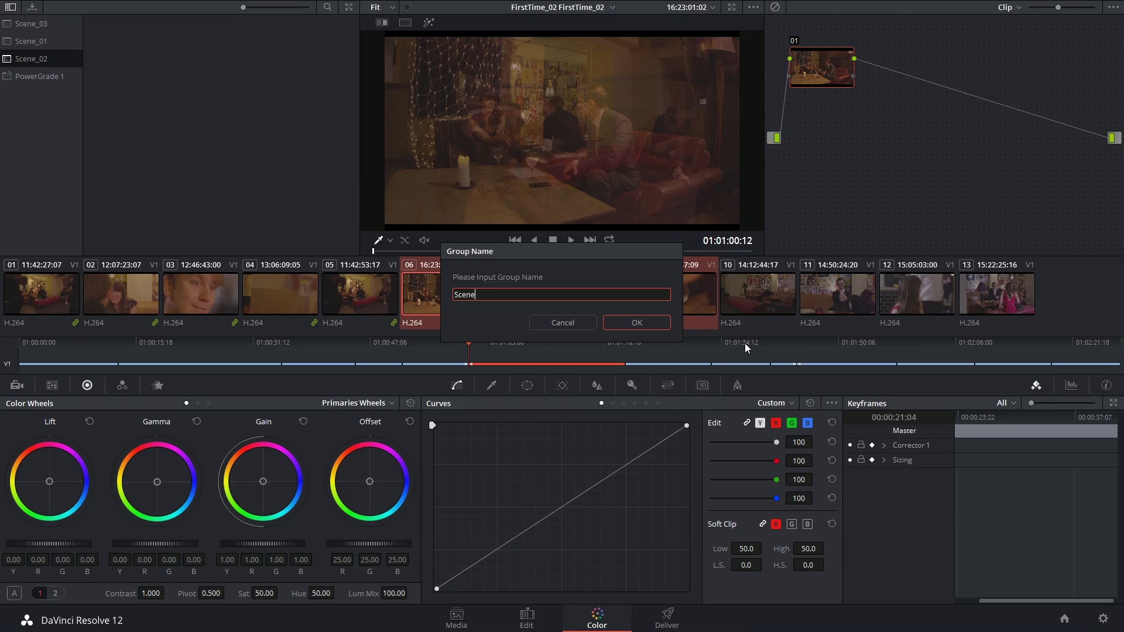
pyautogui.press('Return')
# - Group clips 10 through 13 into a new group named Scene_04
pyautogui.click(745, 343)
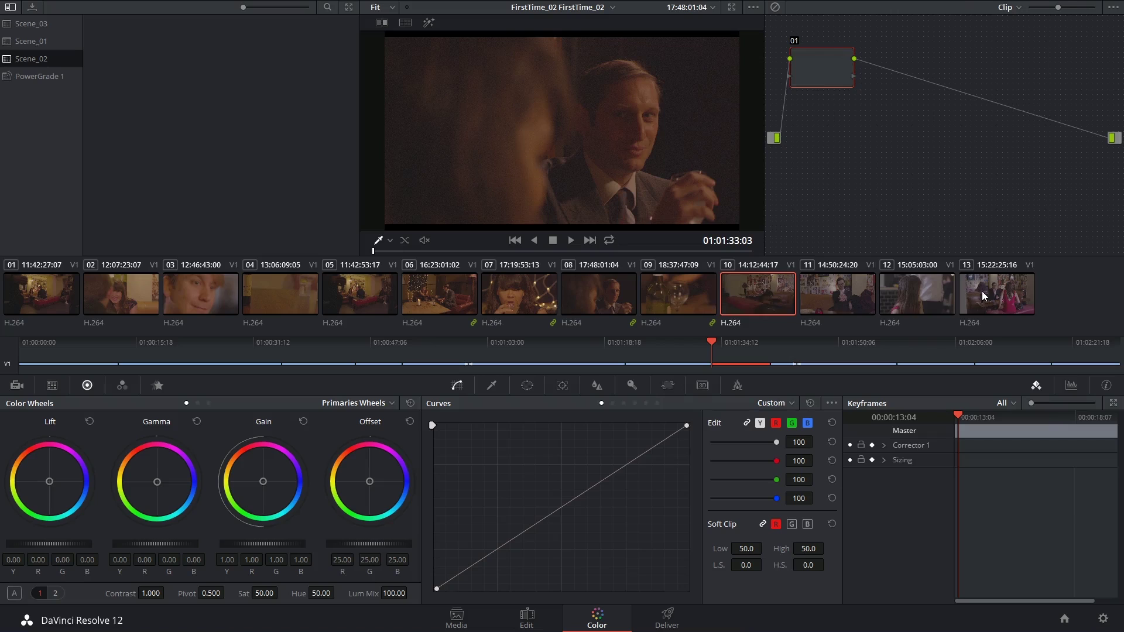
pyautogui.keyDown('shift'); pyautogui.click(982, 291); pyautogui.keyUp('shift')
pyautogui.rightClick(764, 287)
pyautogui.click(809, 337)
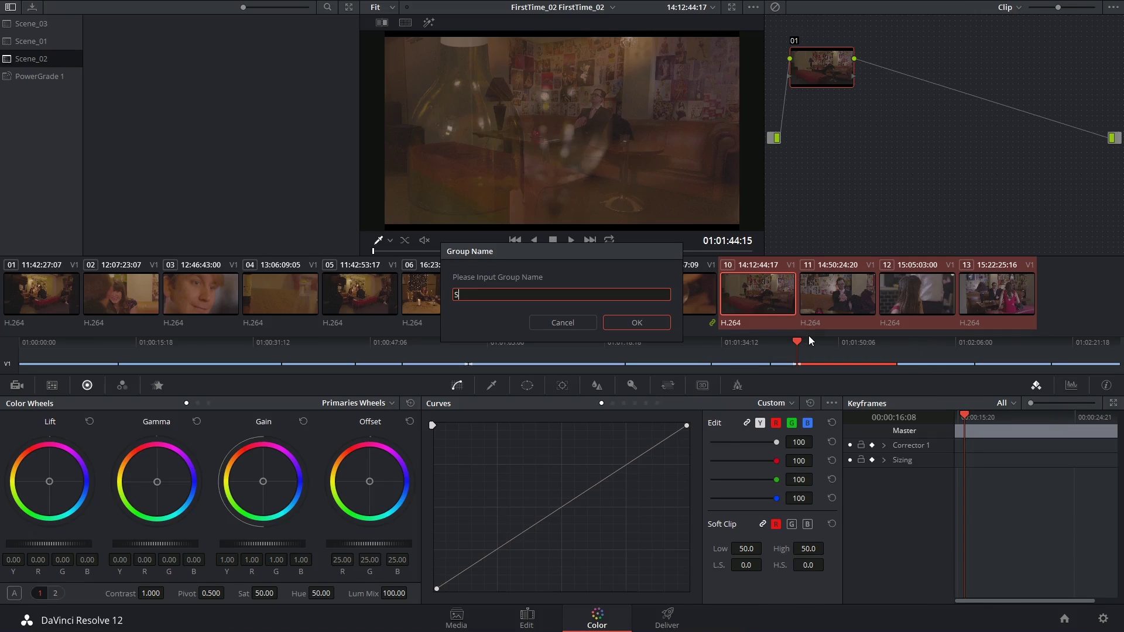
pyautogui.write('Scene_04')
pyautogui.press('Return')
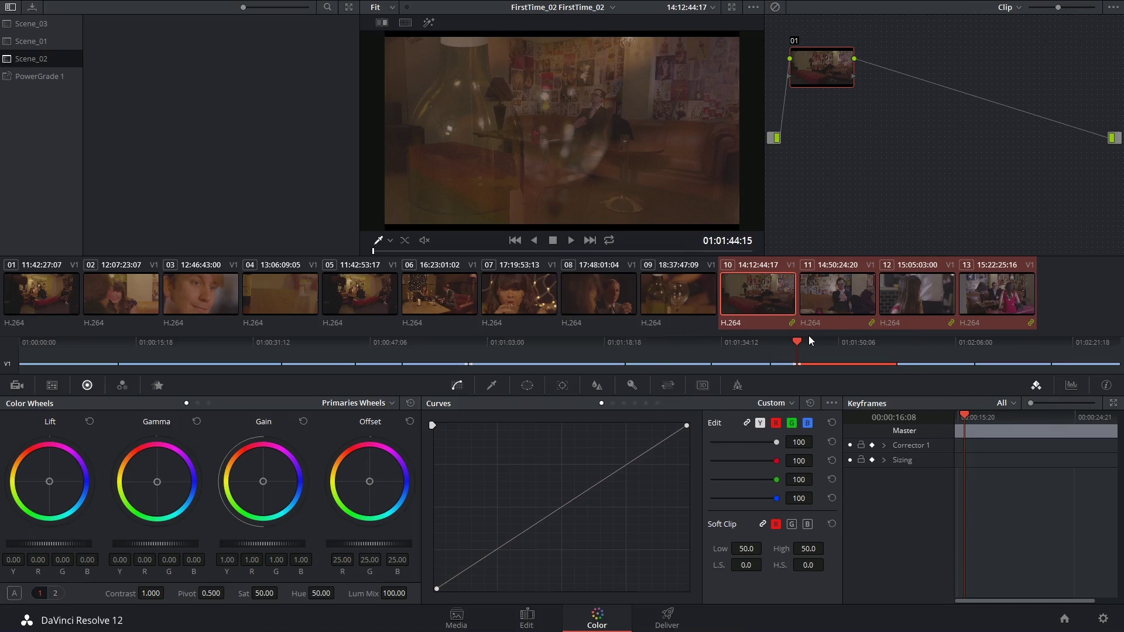
# - Take clip 10 out of its group, then return it to the current group
pyautogui.click(752, 286)
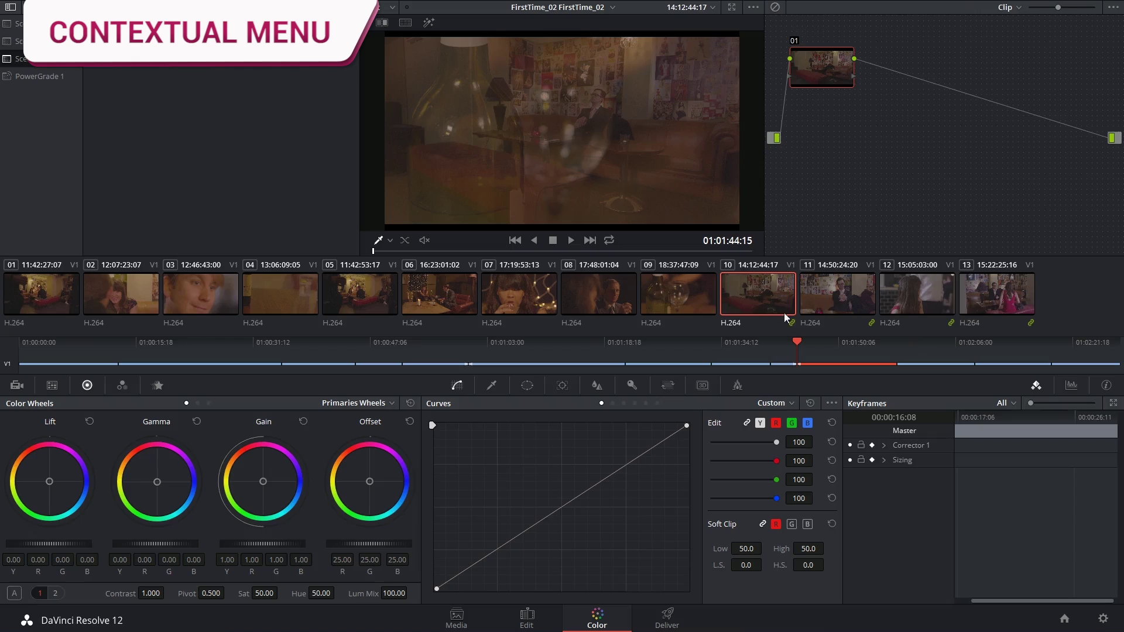
pyautogui.rightClick(764, 292)
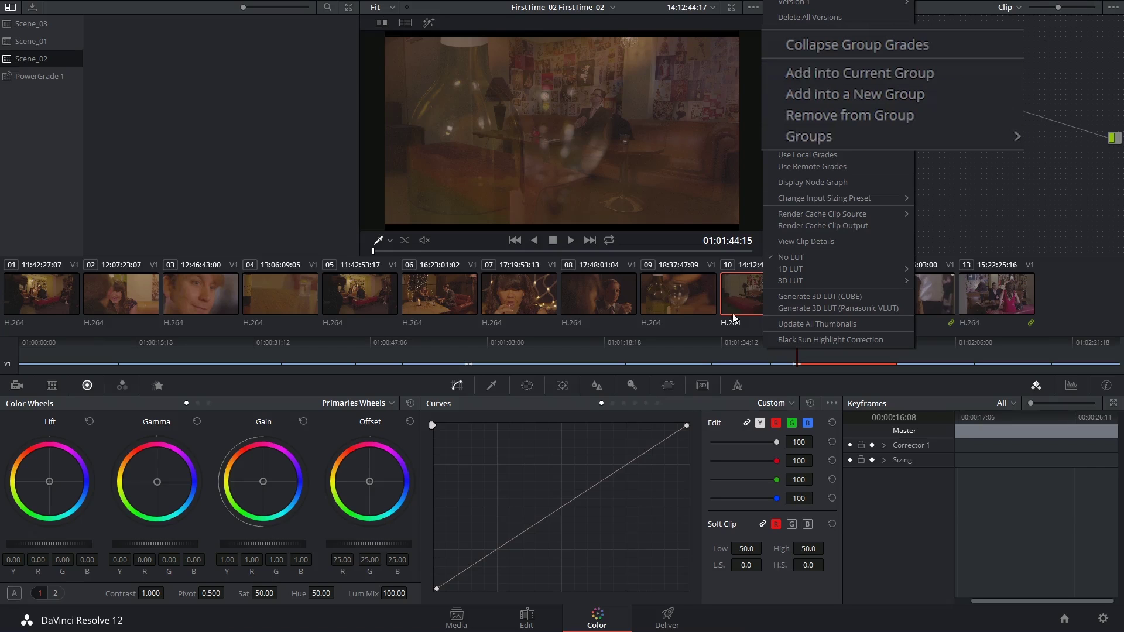
pyautogui.click(855, 115)
pyautogui.click(842, 290)
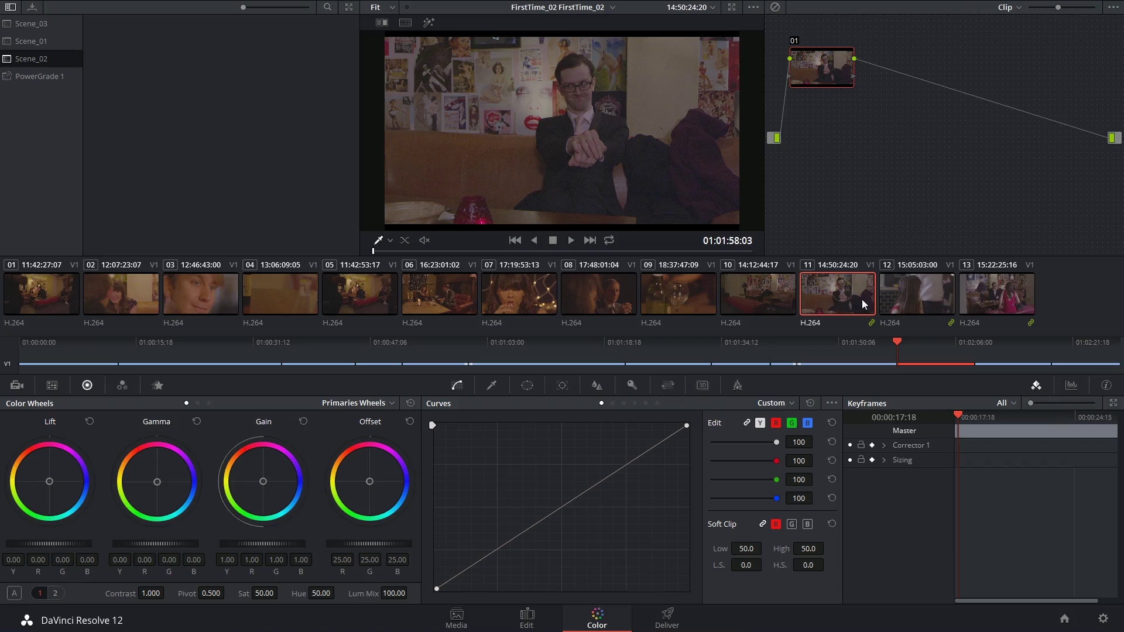
pyautogui.click(755, 294)
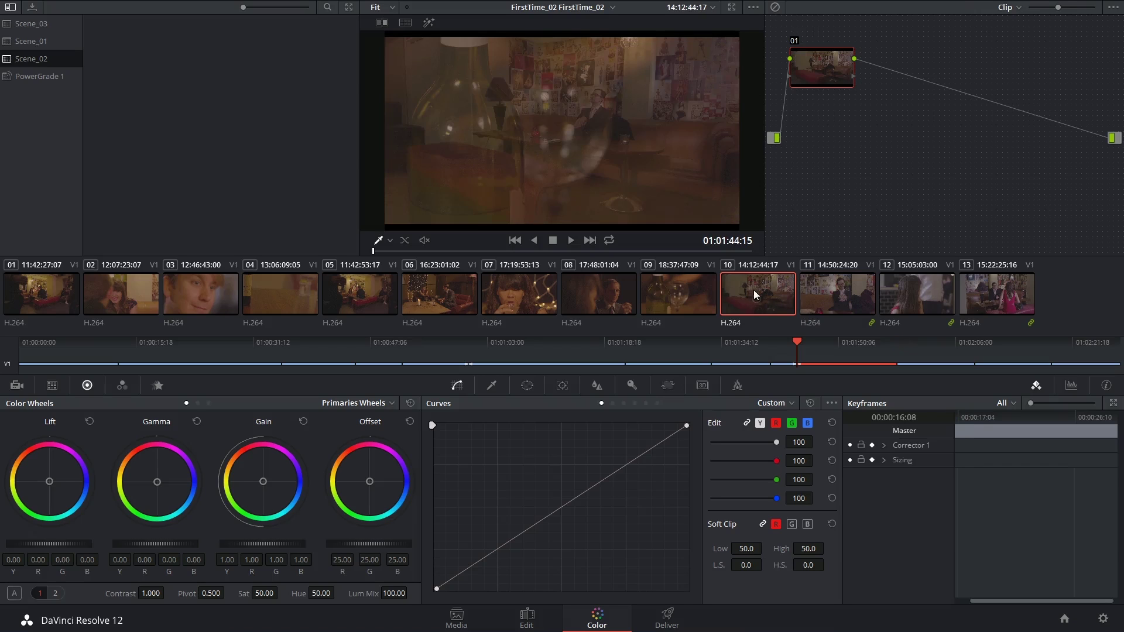
pyautogui.rightClick(746, 294)
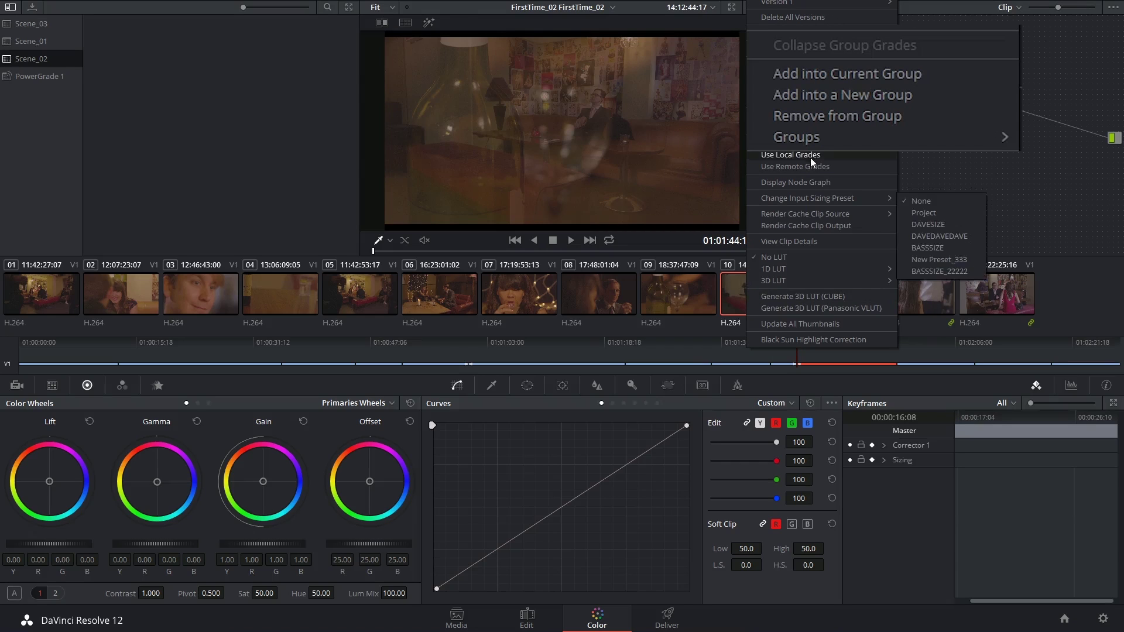
pyautogui.click(877, 75)
# - Load the Scene_02 group from clip 10's Groups menu
pyautogui.rightClick(774, 294)
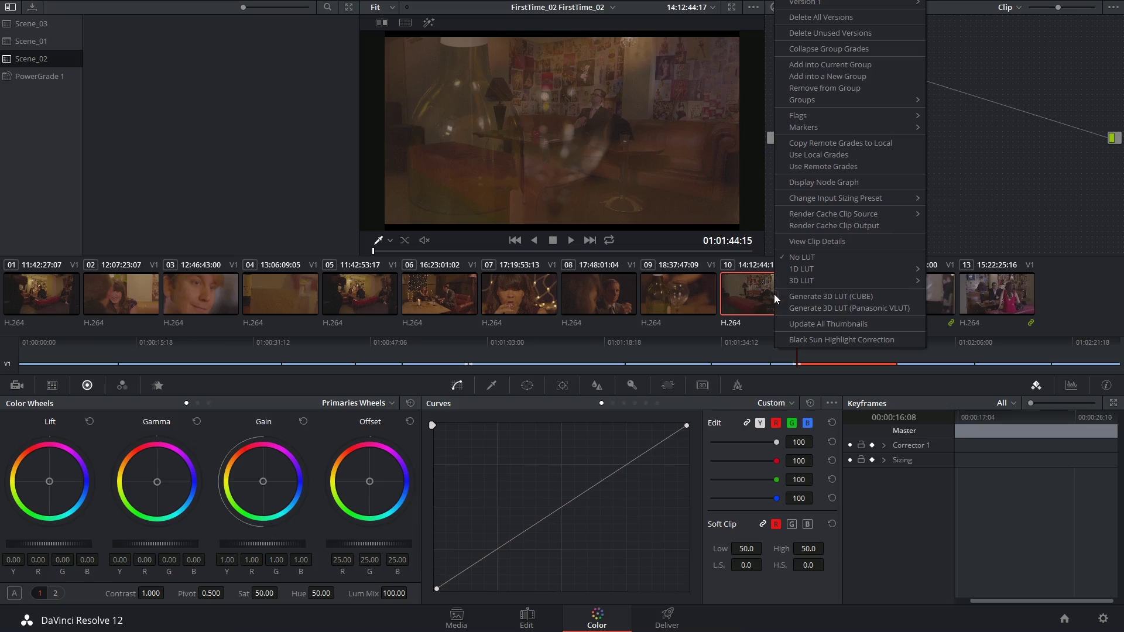
pyautogui.moveTo(788, 102)
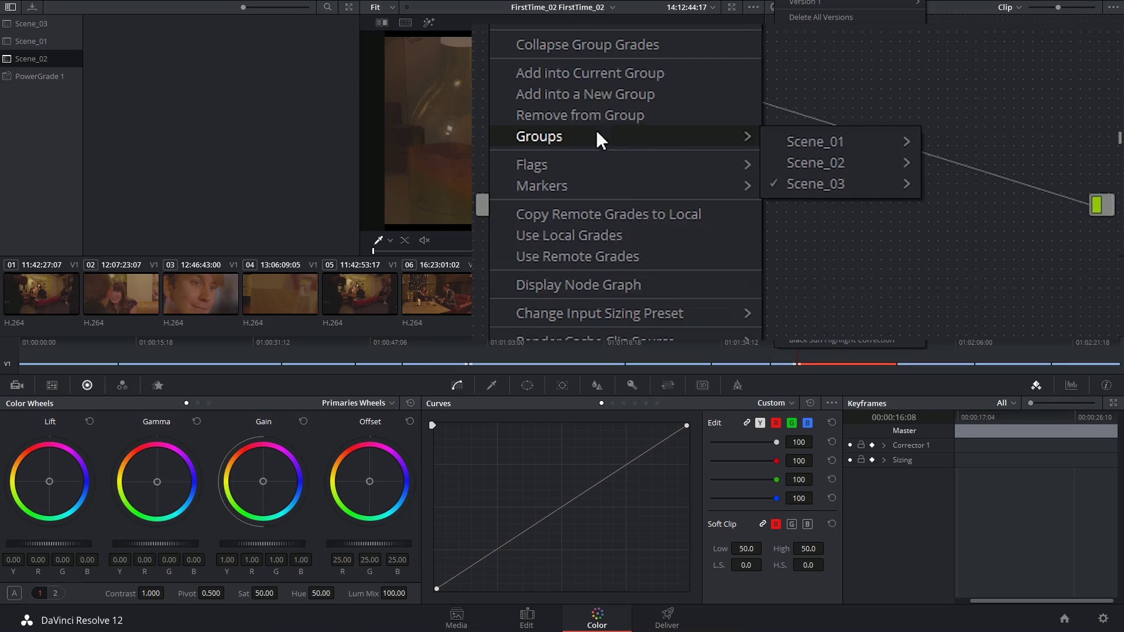
pyautogui.moveTo(826, 143)
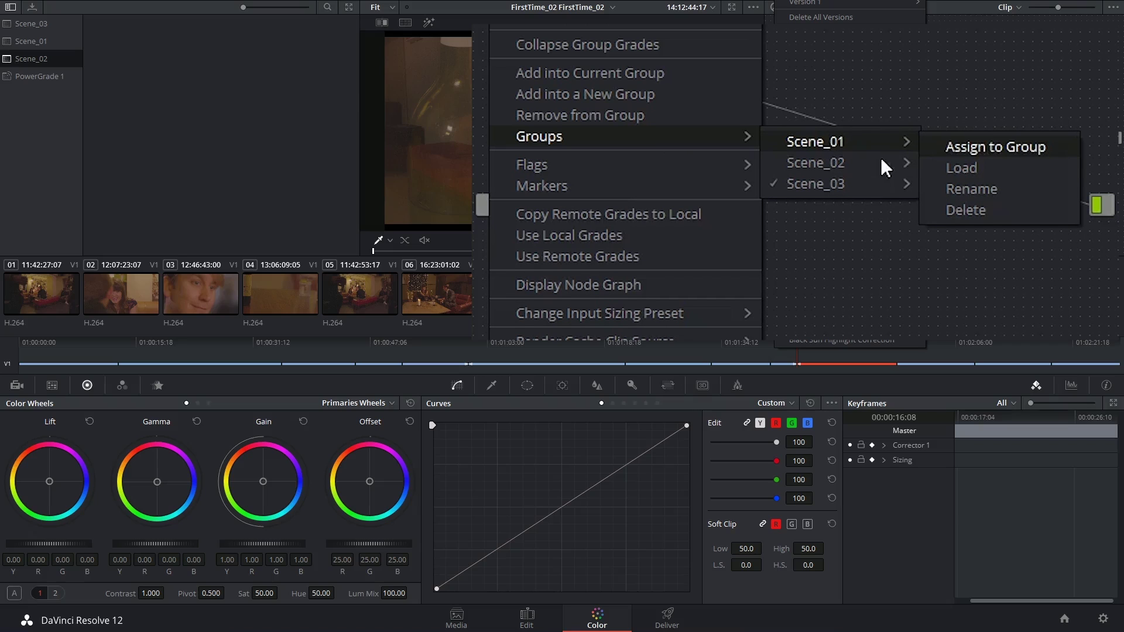
pyautogui.moveTo(903, 182)
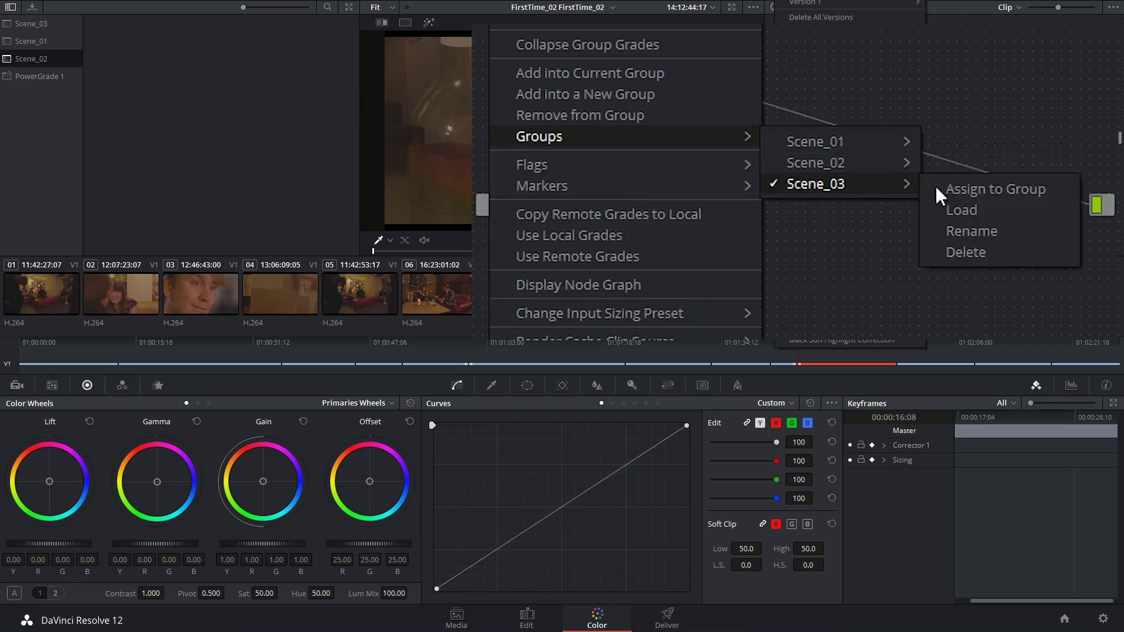
pyautogui.moveTo(847, 162)
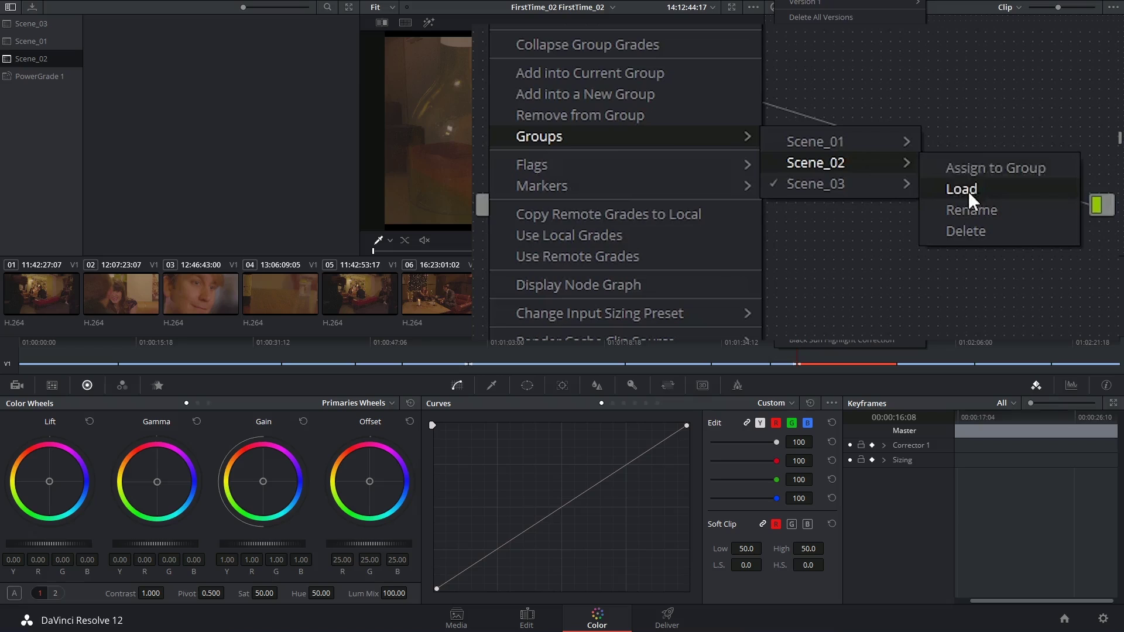
pyautogui.click(968, 191)
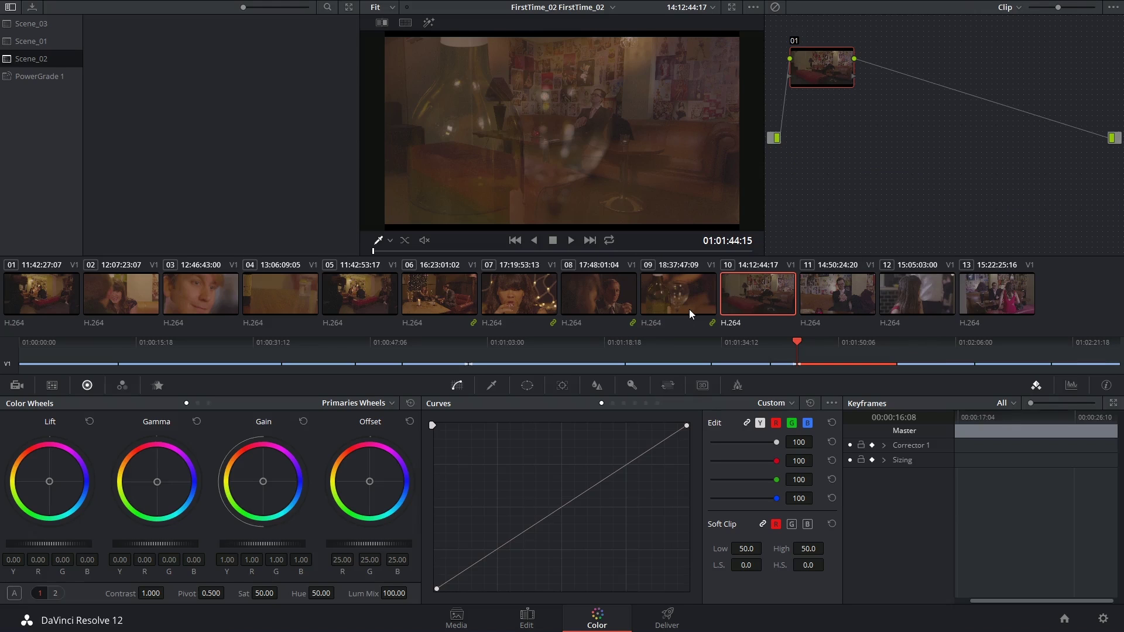
# - Browse clip 10's group options and the grade-level list, then bring up clip 09
pyautogui.rightClick(729, 287)
pyautogui.moveTo(915, 112)
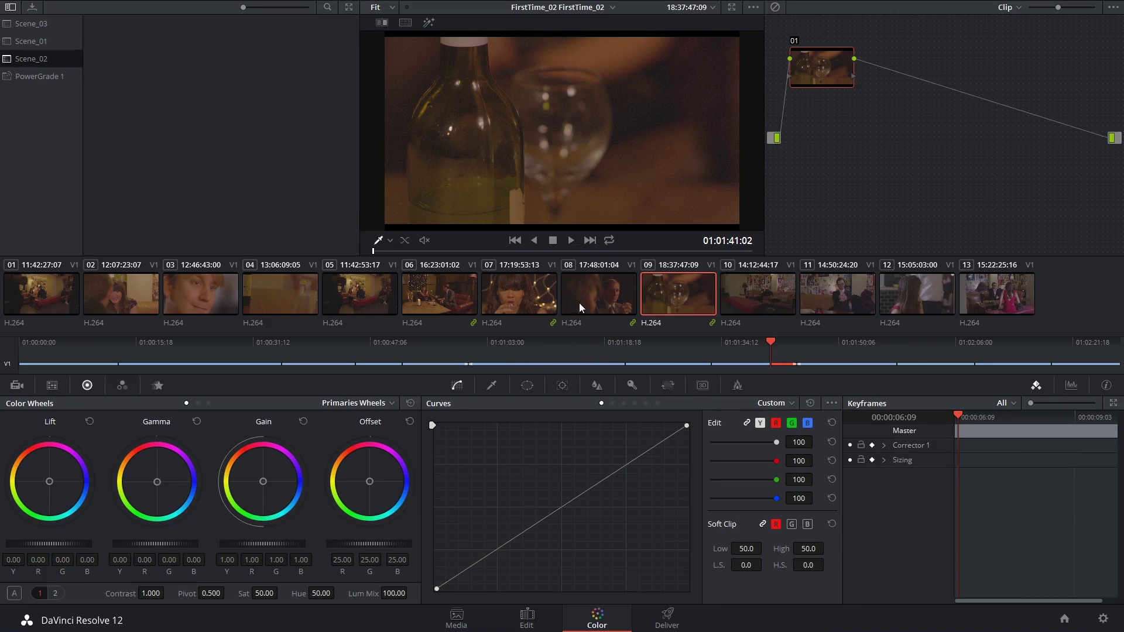
pyautogui.click(1012, 12)
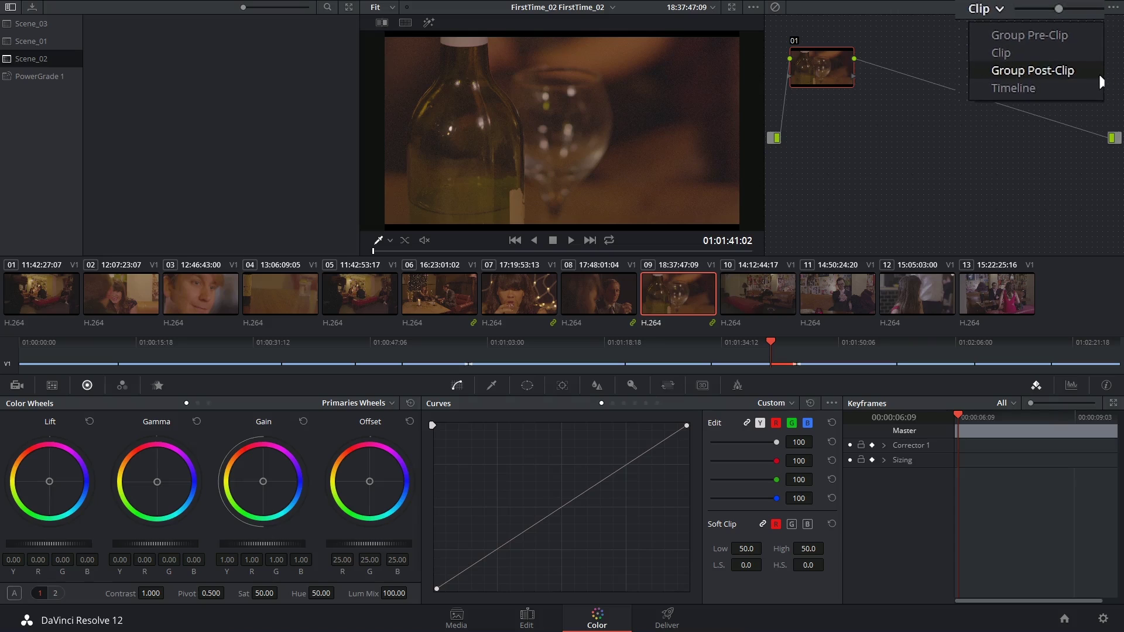
pyautogui.click(1084, 51)
pyautogui.click(628, 301)
pyautogui.click(687, 300)
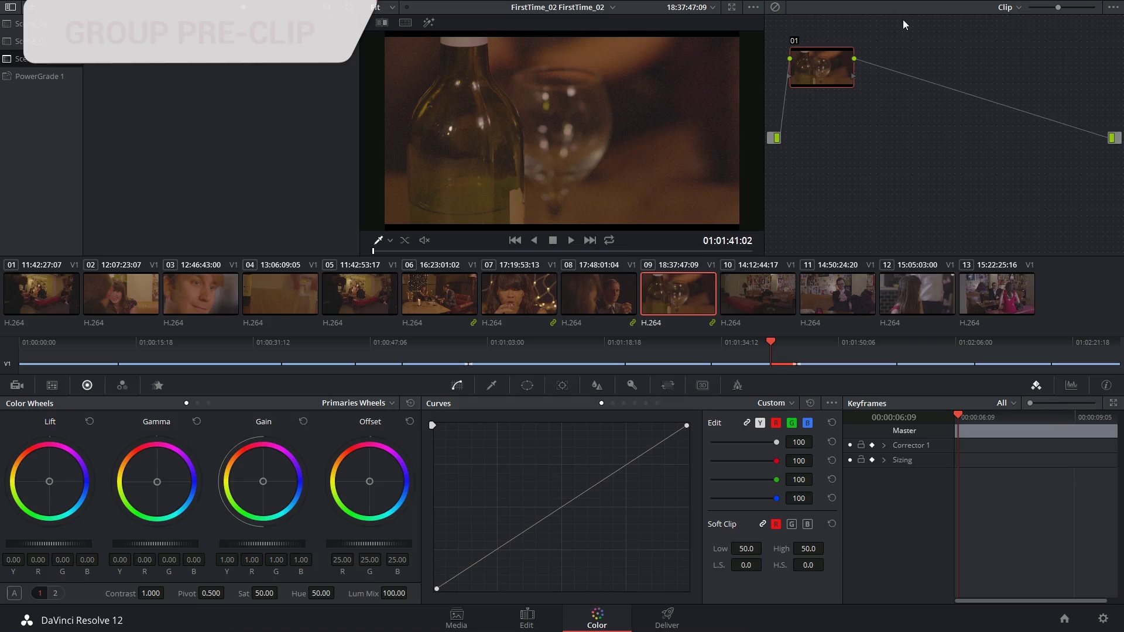
pyautogui.click(1005, 7)
# - At Group Pre-Clip level, build an unlinked luma S-curve and cool the offset slightly
pyautogui.click(1017, 24)
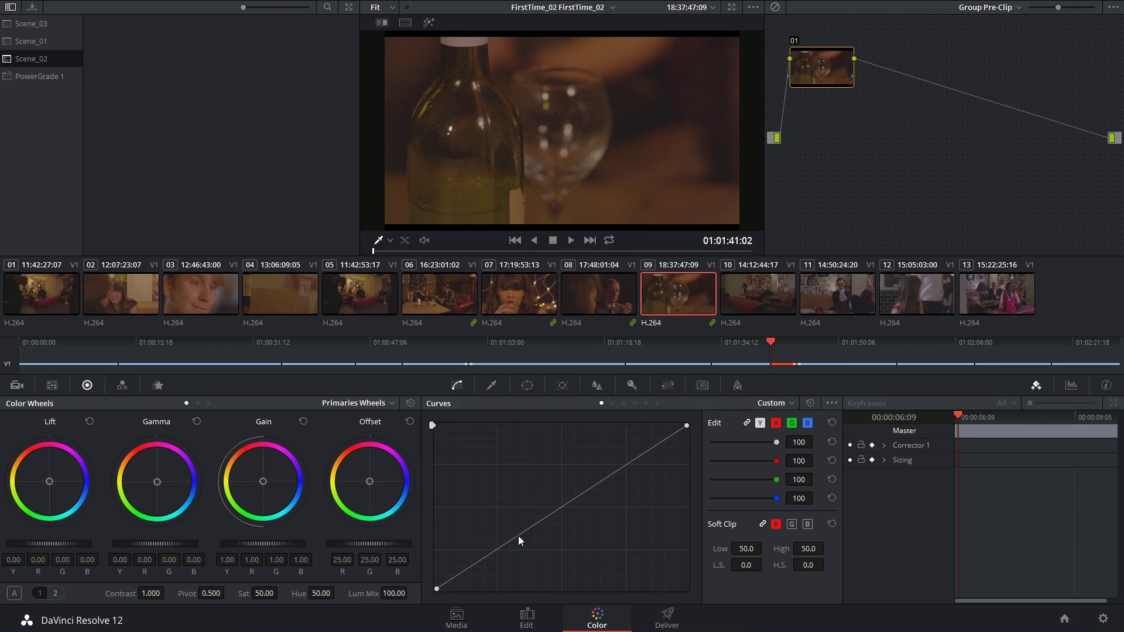
pyautogui.click(747, 422)
pyautogui.moveTo(521, 535); pyautogui.dragTo(512, 547)
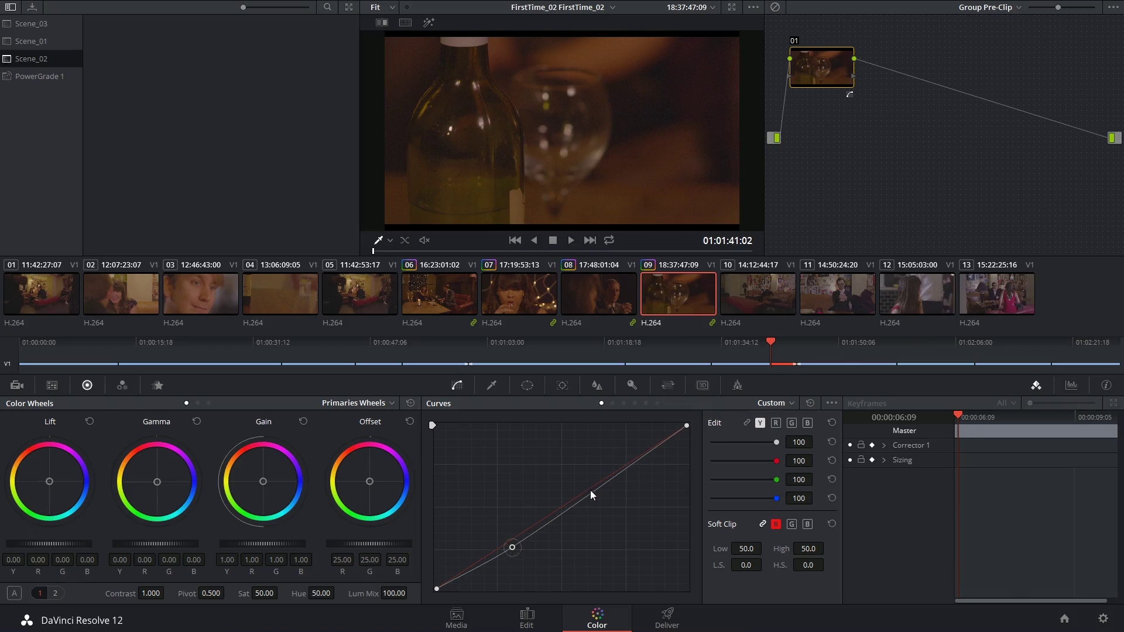
pyautogui.moveTo(590, 494); pyautogui.dragTo(586, 480)
pyautogui.moveTo(512, 547); pyautogui.dragTo(506, 555)
pyautogui.moveTo(371, 490); pyautogui.dragTo(379, 504)
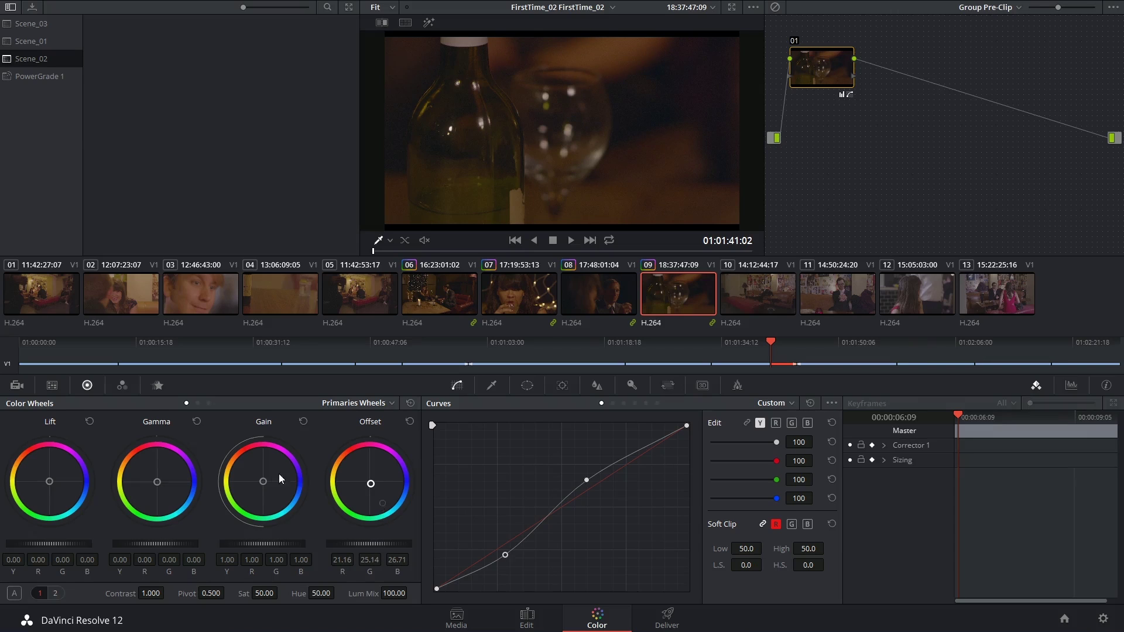
pyautogui.moveTo(163, 482); pyautogui.dragTo(175, 488)
# - Check the group grade on clips 07 and 08, deepen shadows, then return clip 09 to Clip level
pyautogui.click(519, 293)
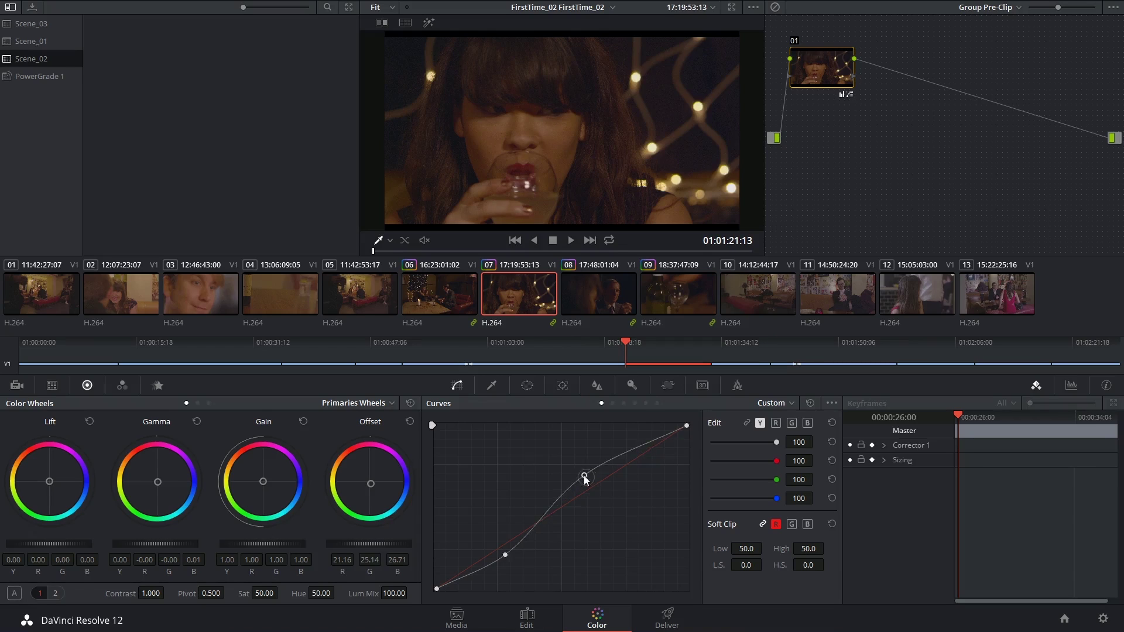
pyautogui.click(584, 477)
pyautogui.moveTo(501, 555); pyautogui.dragTo(498, 560)
pyautogui.click(598, 292)
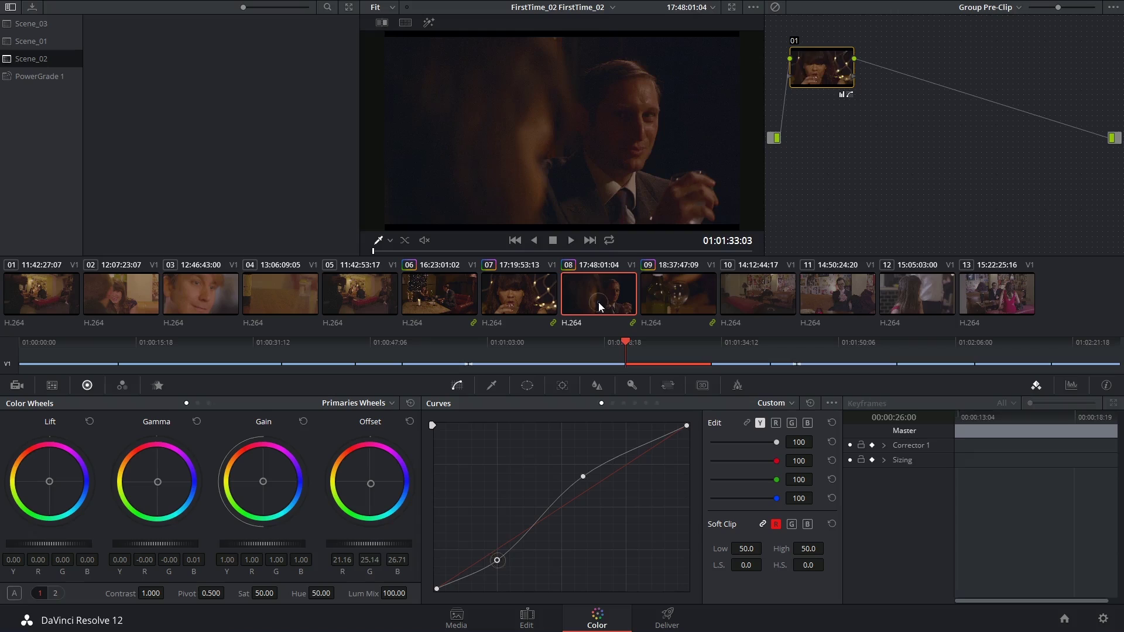
pyautogui.click(665, 288)
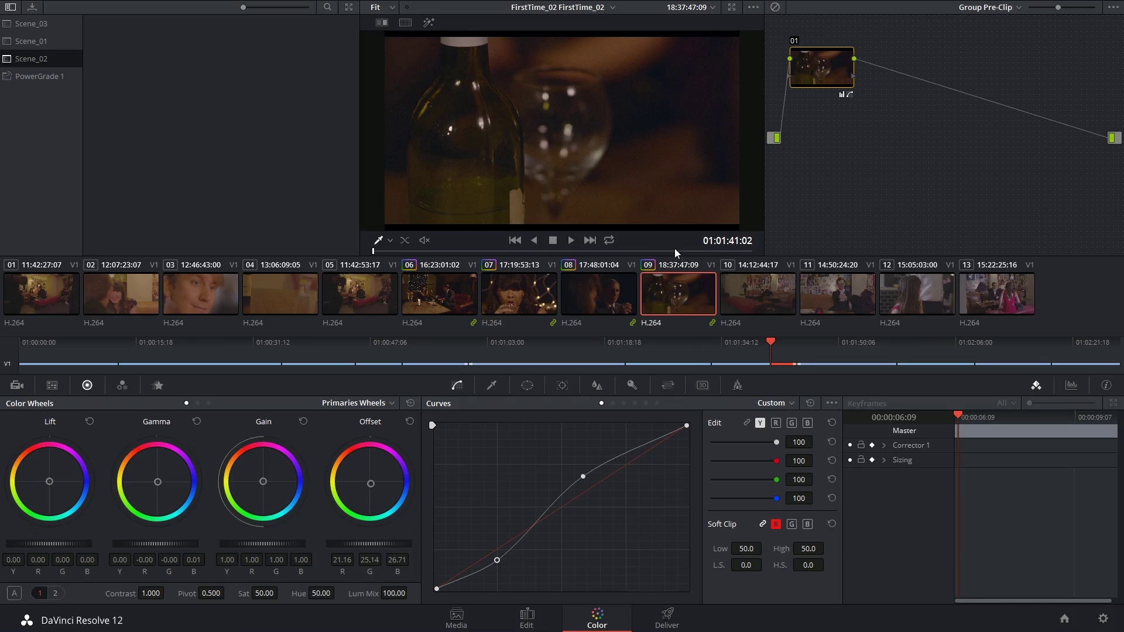
pyautogui.click(996, 8)
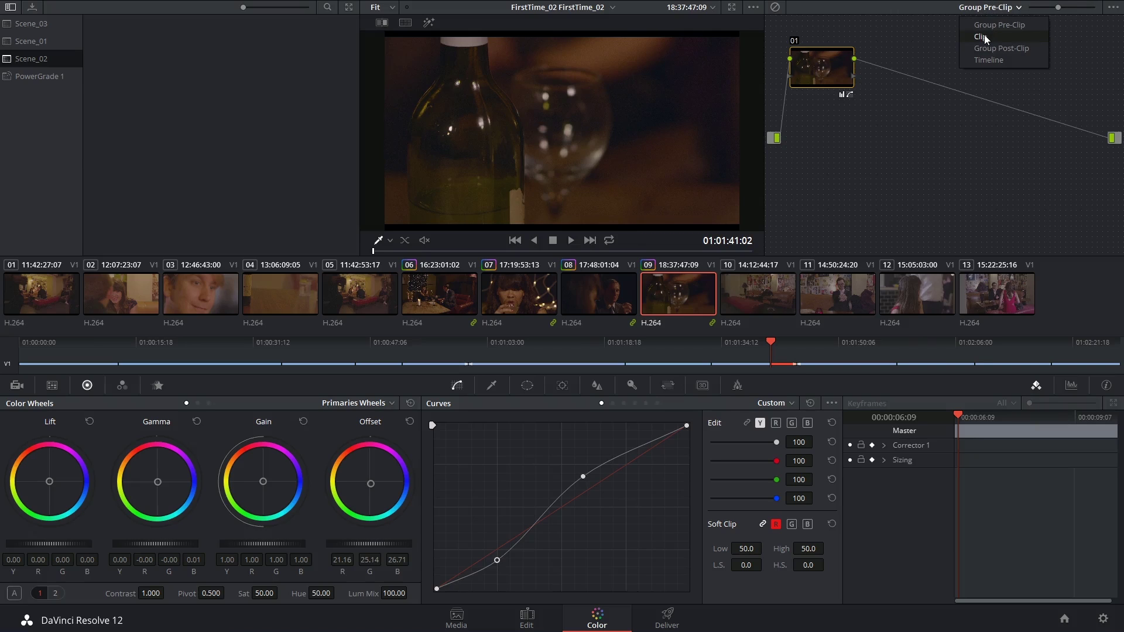
pyautogui.click(983, 37)
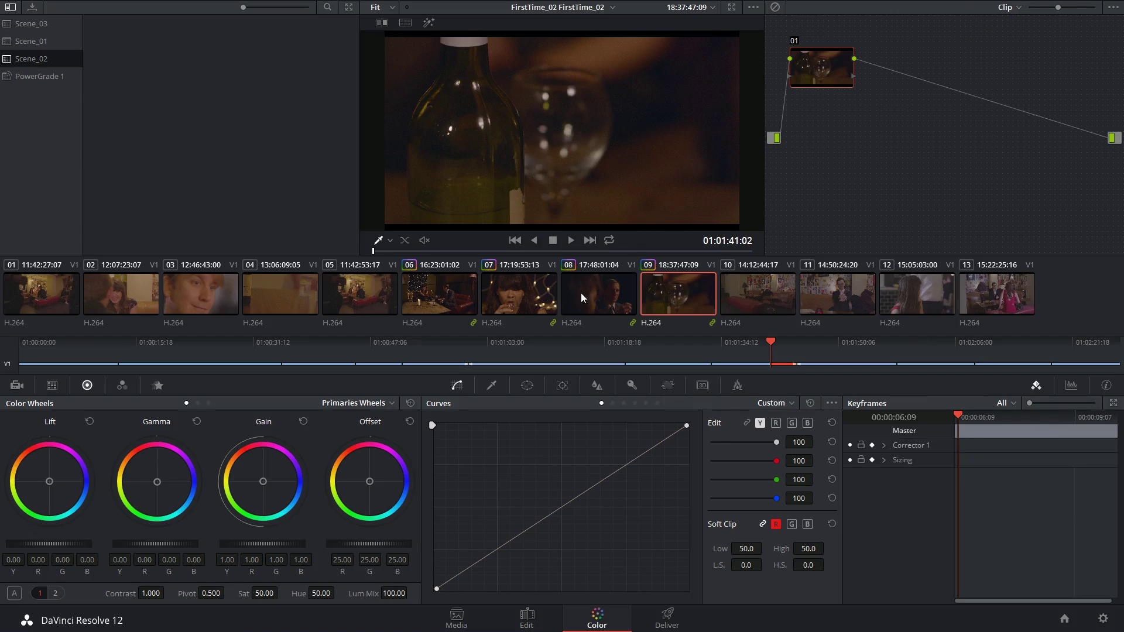
# - On clip 08, reset Offset and bend the luma curve to brighten midtones and darken shadows
pyautogui.click(609, 298)
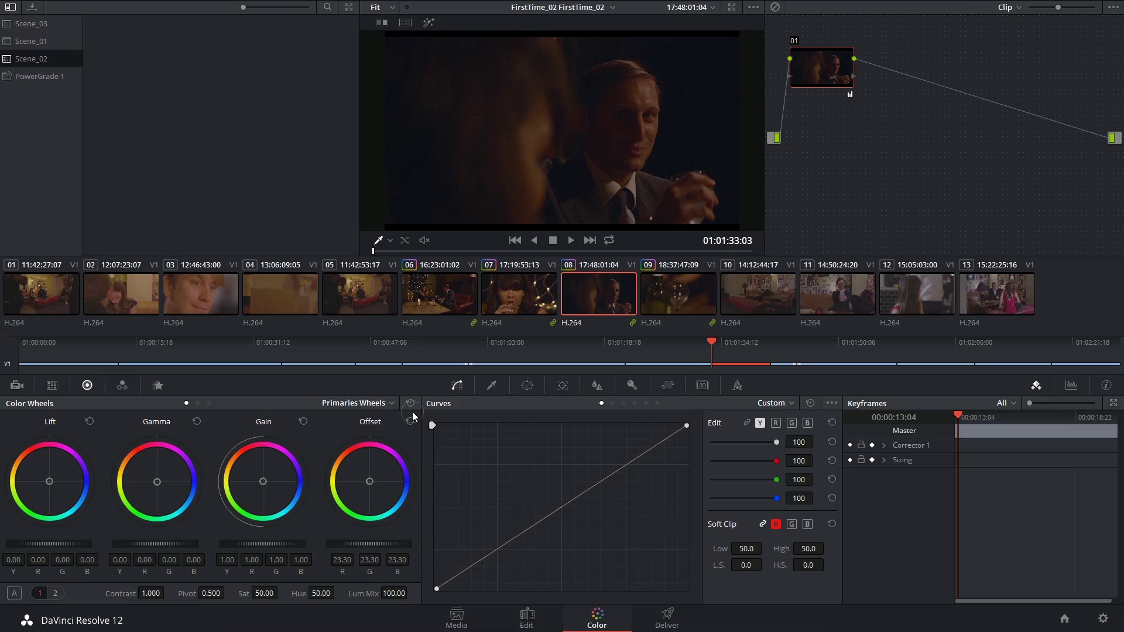
pyautogui.click(411, 426)
pyautogui.moveTo(555, 513); pyautogui.dragTo(568, 494)
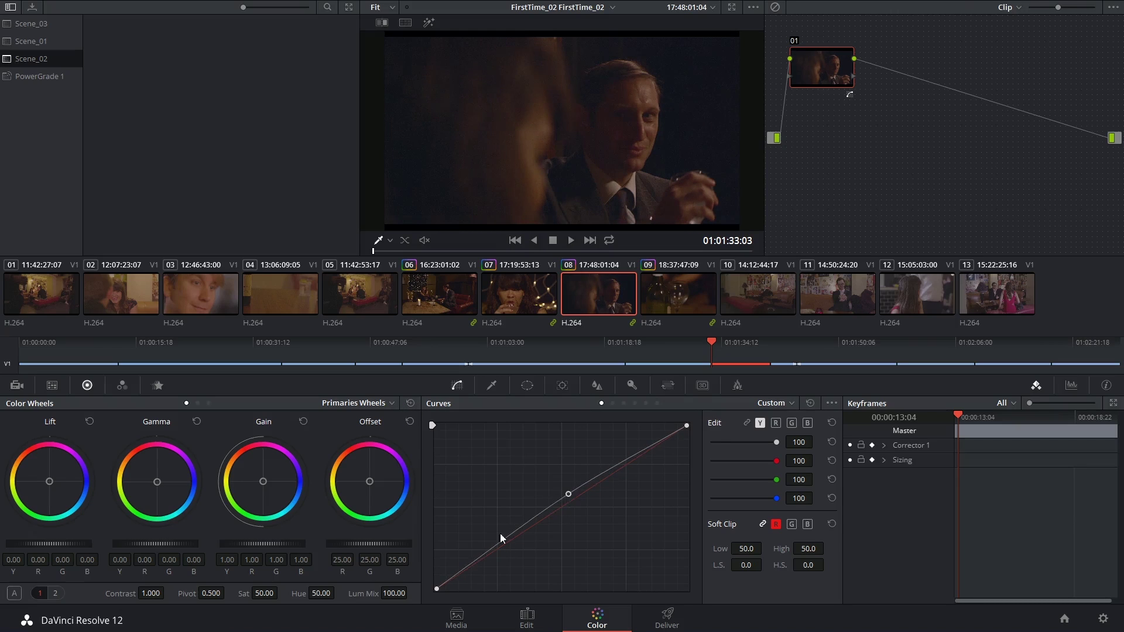
pyautogui.click(498, 542)
pyautogui.moveTo(498, 543); pyautogui.dragTo(497, 554)
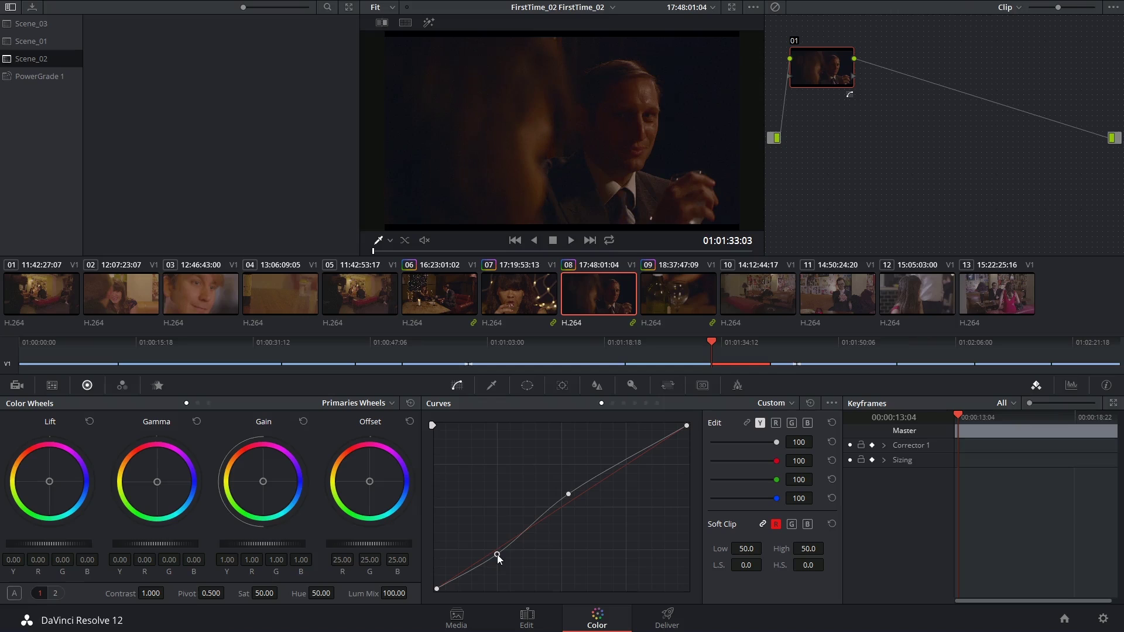
# - Wipe-compare clip 08 against clip 07, raise Gain to 1.06, then turn the wipe off
pyautogui.rightClick(526, 303)
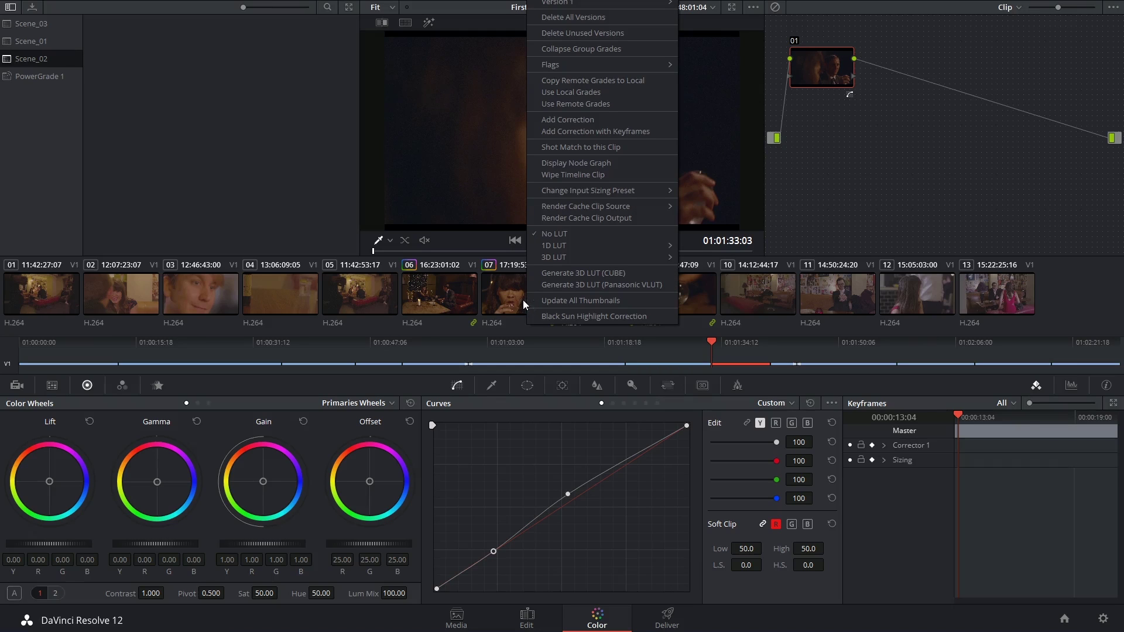
pyautogui.click(586, 174)
pyautogui.moveTo(570, 170); pyautogui.dragTo(494, 152)
pyautogui.moveTo(251, 480); pyautogui.dragTo(247, 477)
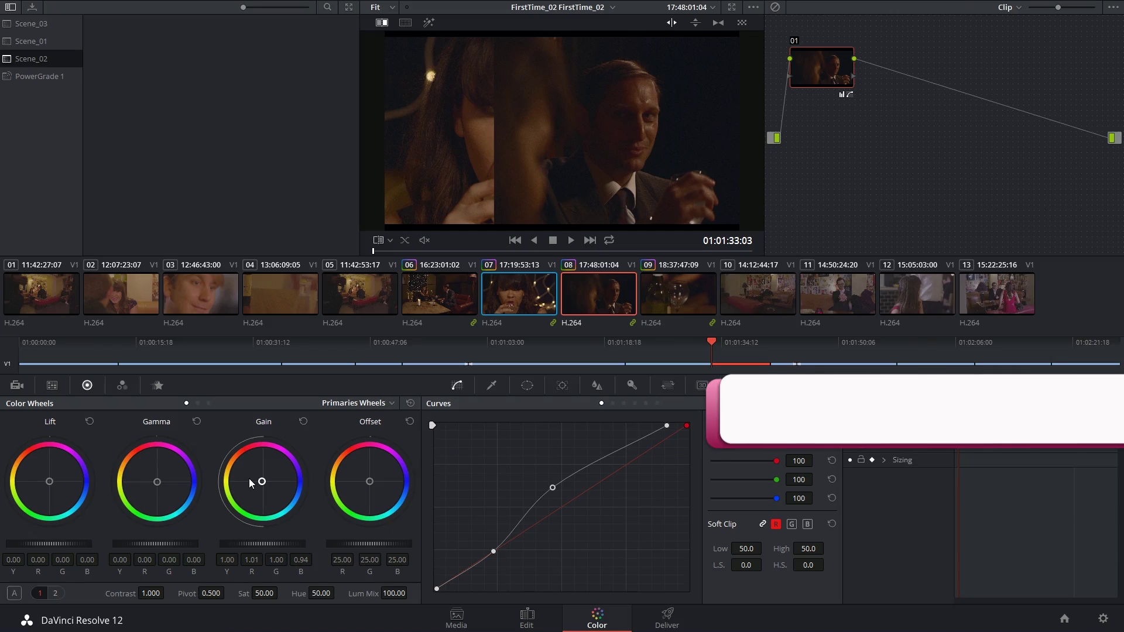
pyautogui.moveTo(261, 546); pyautogui.dragTo(303, 548)
pyautogui.hotkey('ctrl', 'w')
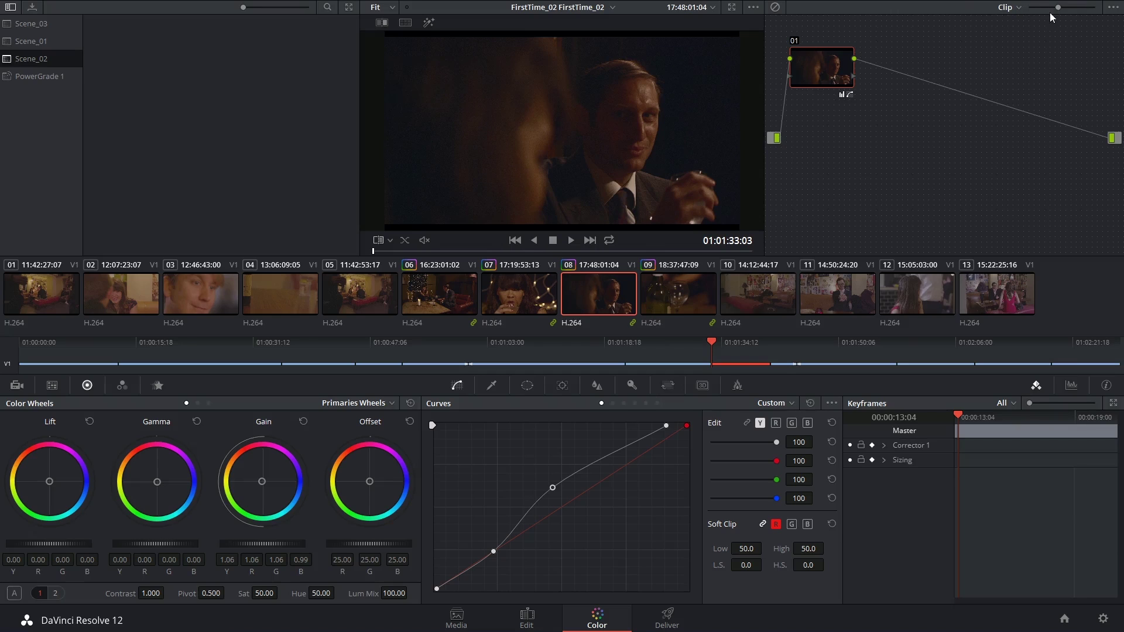
# - At Group Post-Clip level, tint and lift the offset, bend the luma curve, and set contrast 1.120
pyautogui.click(1009, 7)
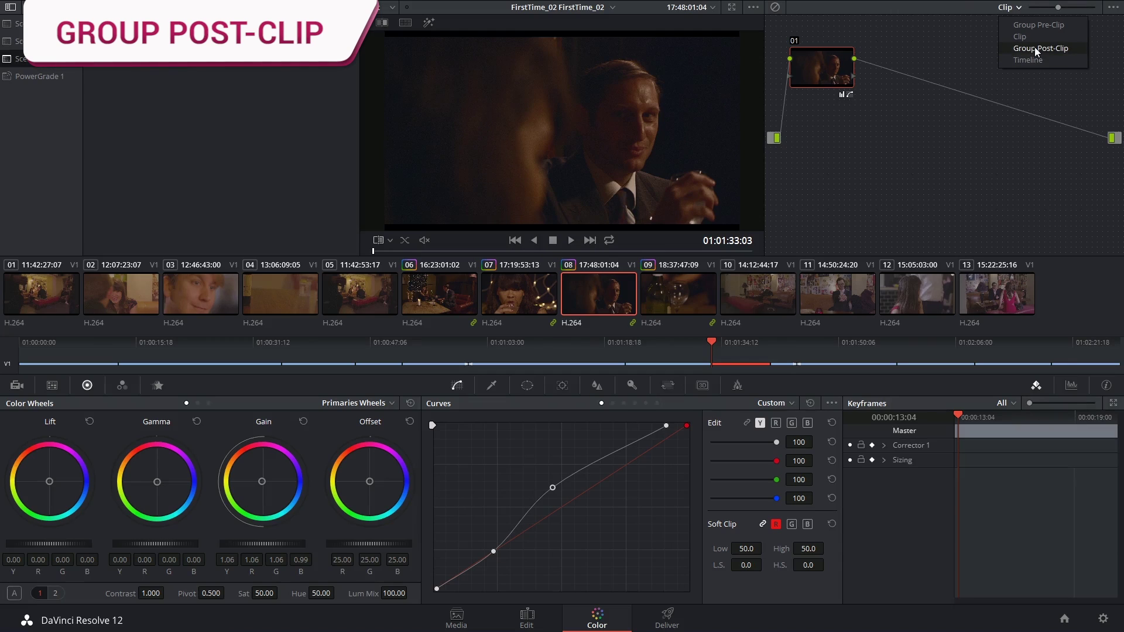
pyautogui.click(1035, 48)
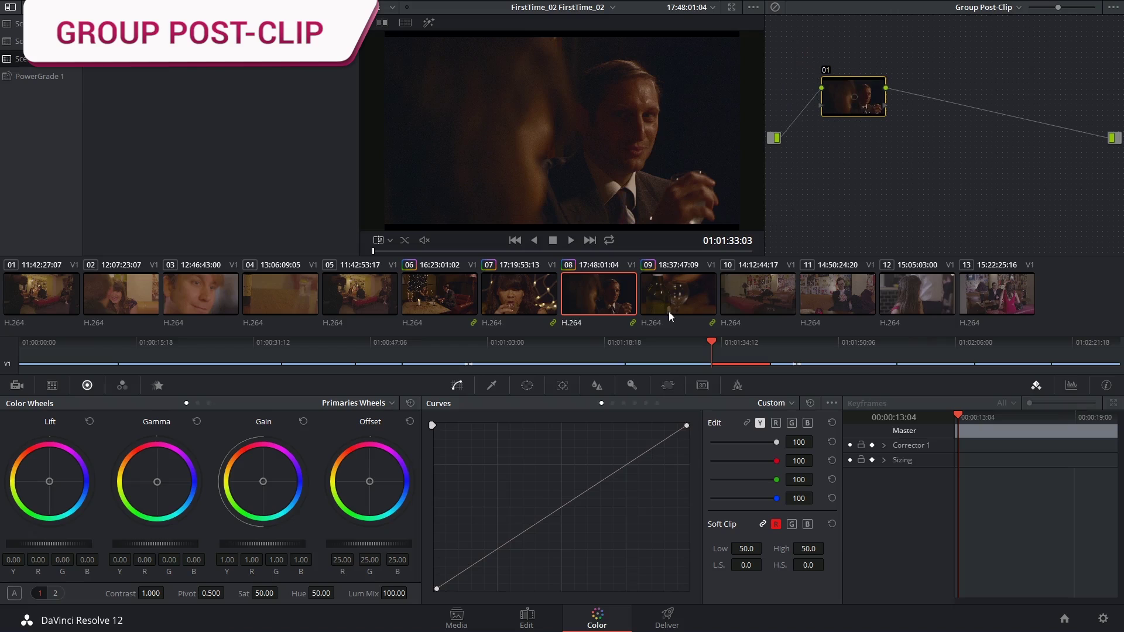
pyautogui.moveTo(373, 509); pyautogui.dragTo(377, 514)
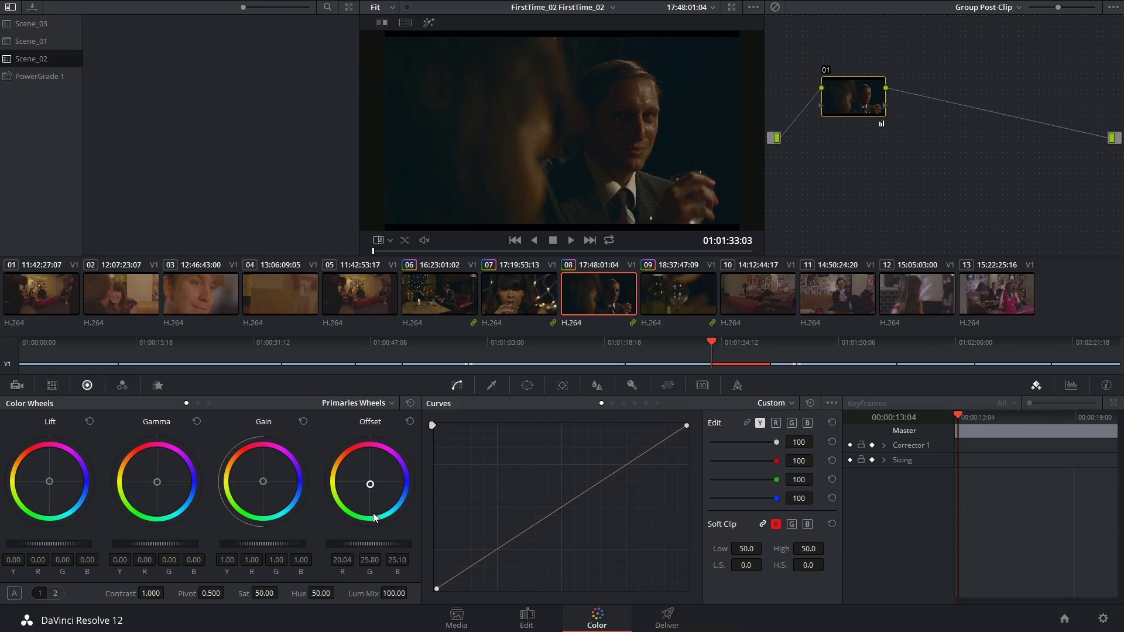
pyautogui.moveTo(436, 590); pyautogui.dragTo(446, 595)
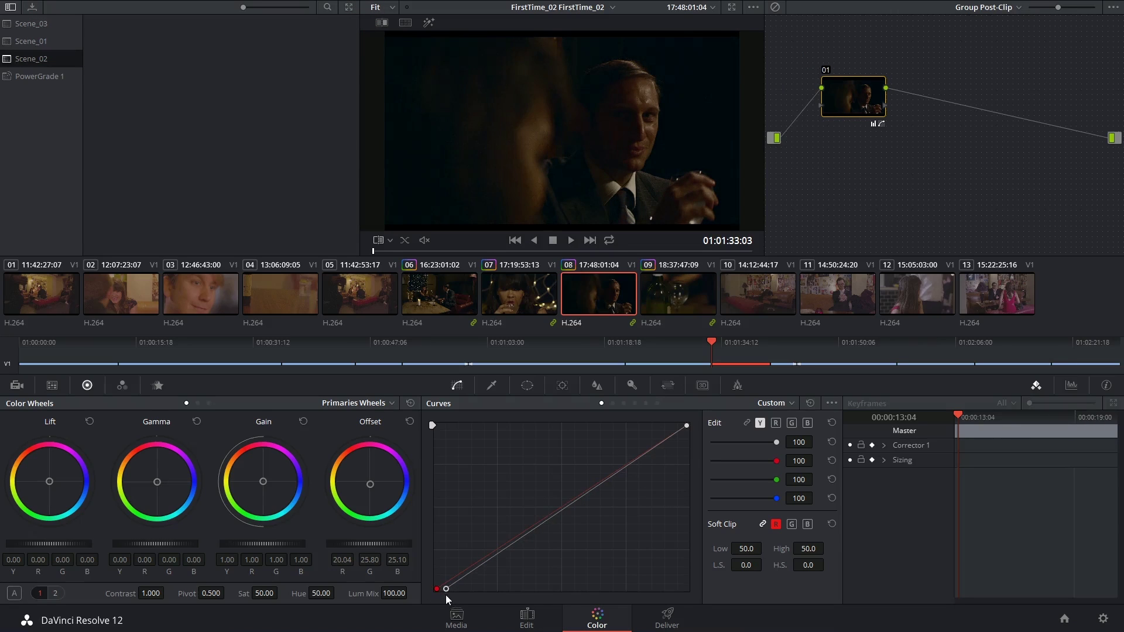
pyautogui.click(501, 544)
pyautogui.moveTo(501, 543); pyautogui.dragTo(497, 544)
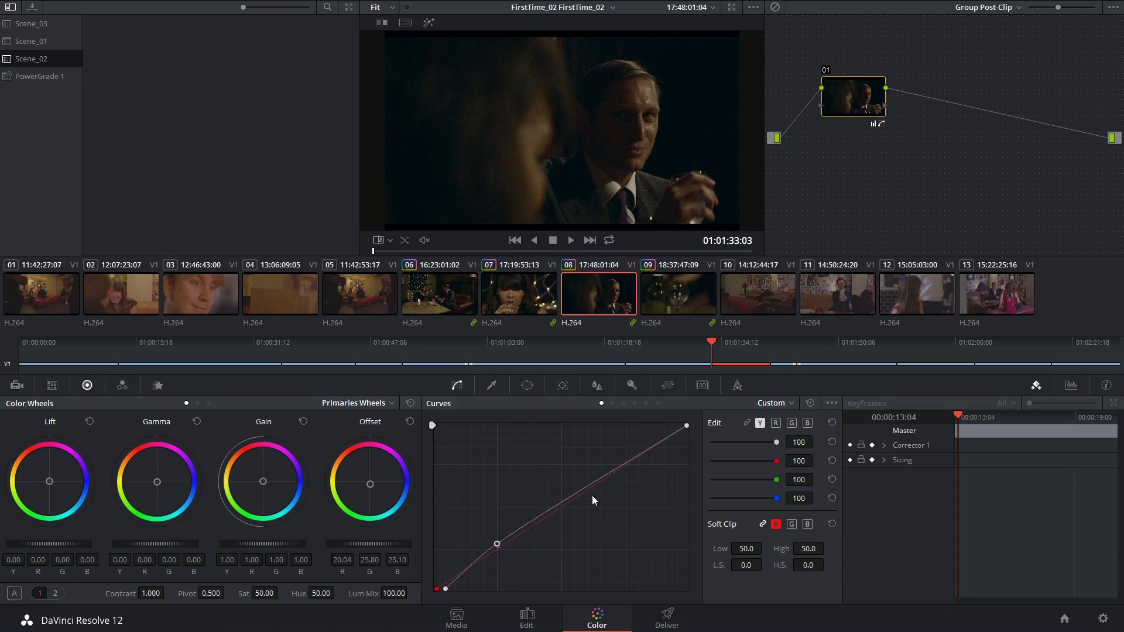
pyautogui.moveTo(589, 483); pyautogui.dragTo(595, 491)
pyautogui.moveTo(364, 544); pyautogui.dragTo(380, 547)
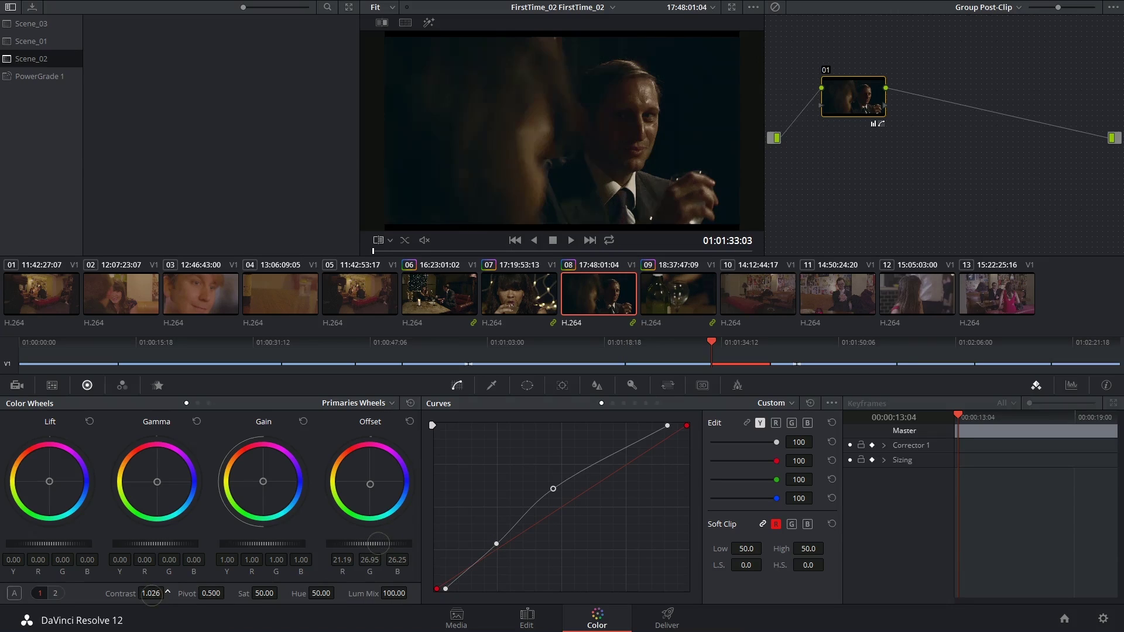
pyautogui.moveTo(151, 593); pyautogui.dragTo(158, 593)
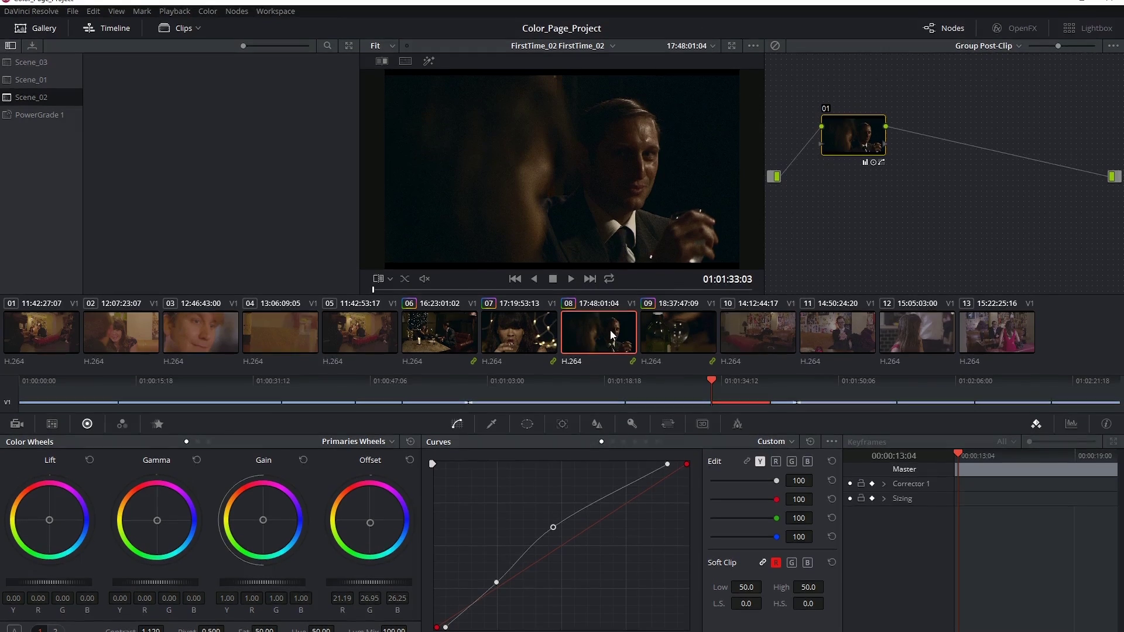
# - Review clip 08's clip-level grade and list the available grade levels
pyautogui.rightClick(598, 334)
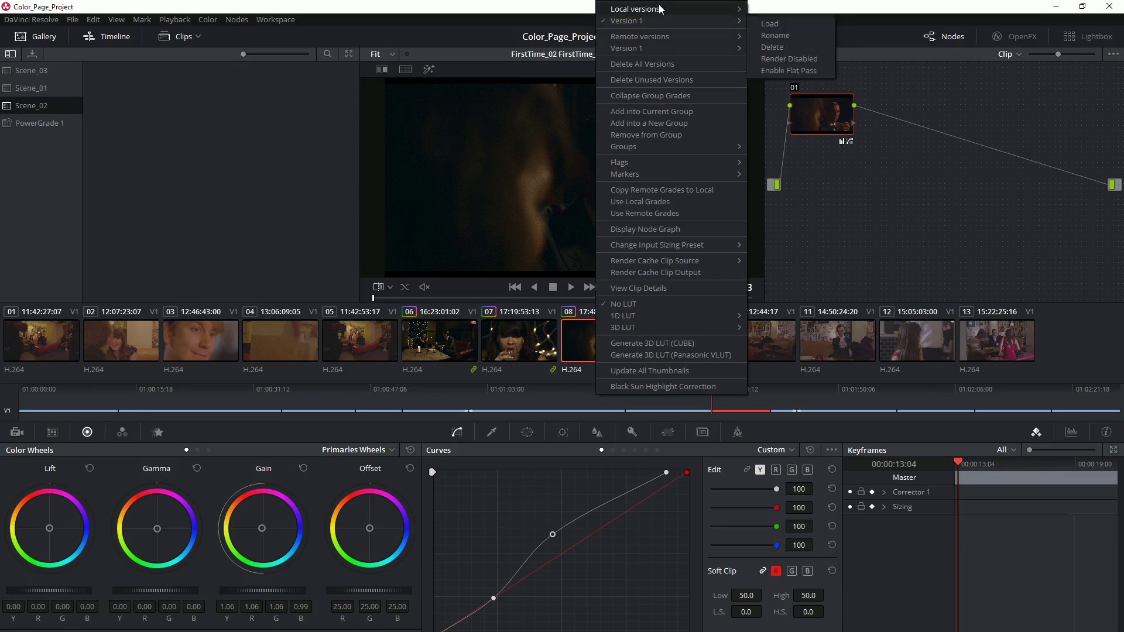
pyautogui.moveTo(595, 322)
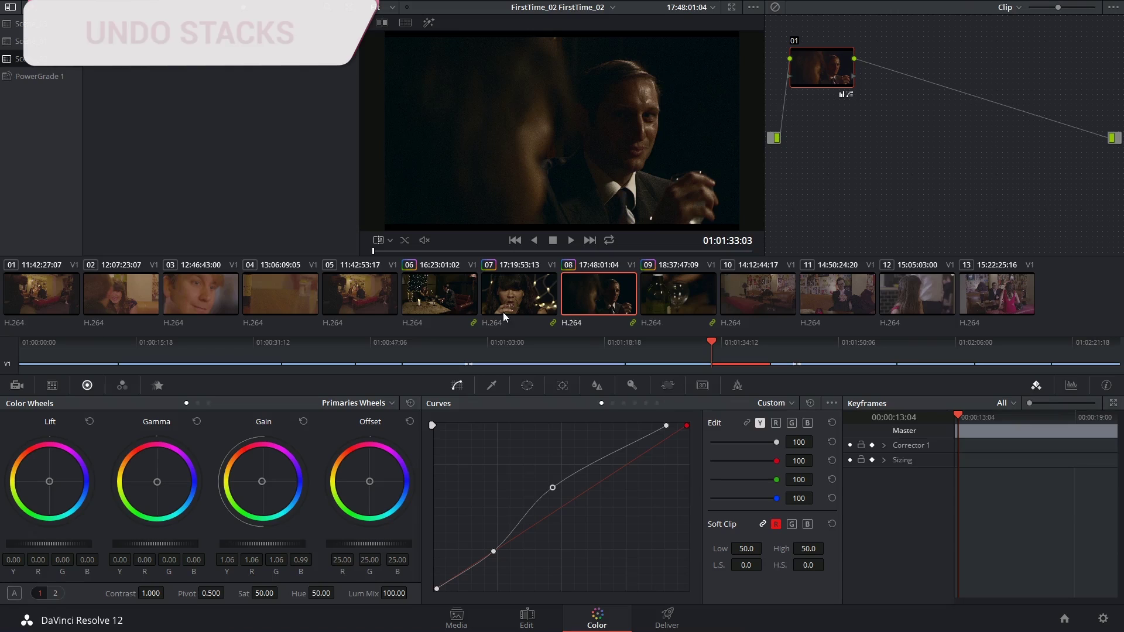
pyautogui.click(1008, 9)
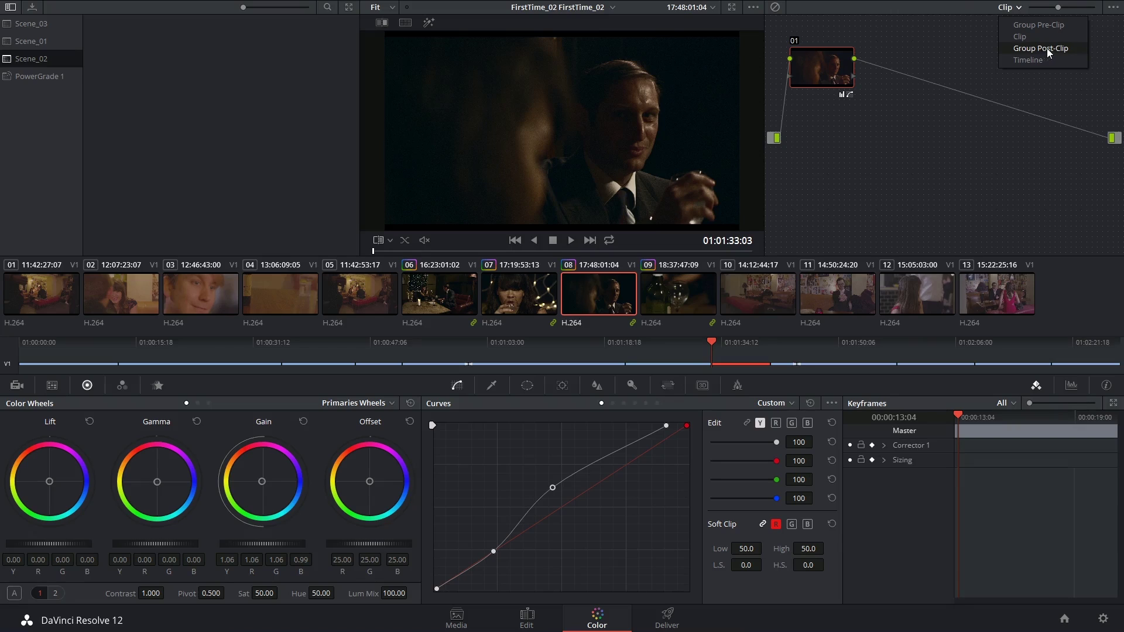
# - View clip 08's Group Pre-Clip grade, then switch to its Group Post-Clip grade
pyautogui.click(1053, 25)
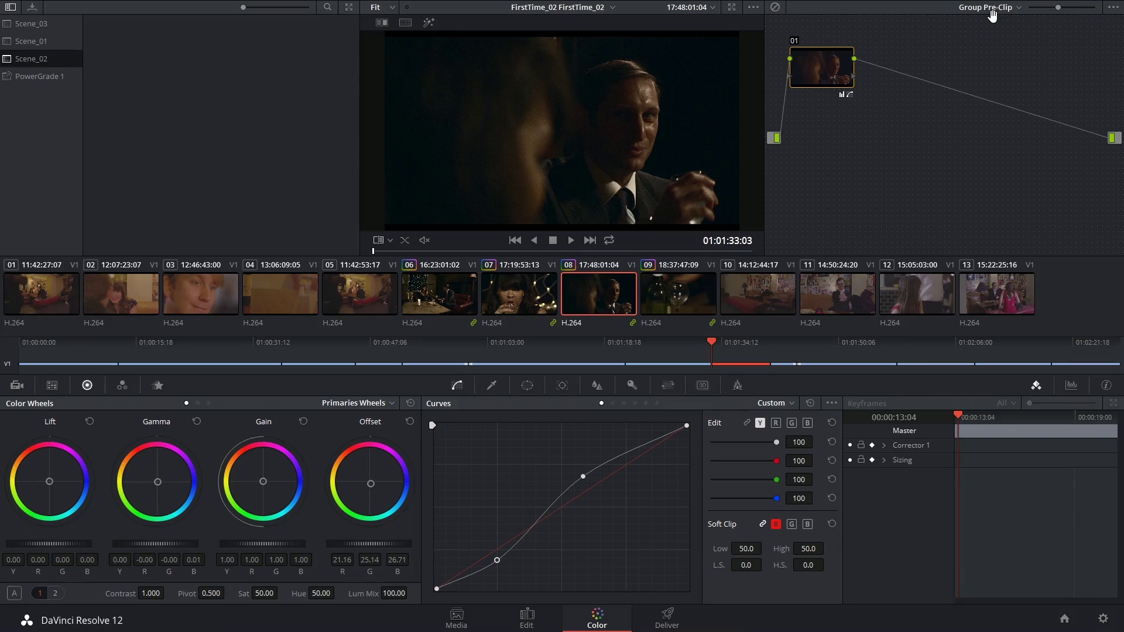
pyautogui.click(991, 13)
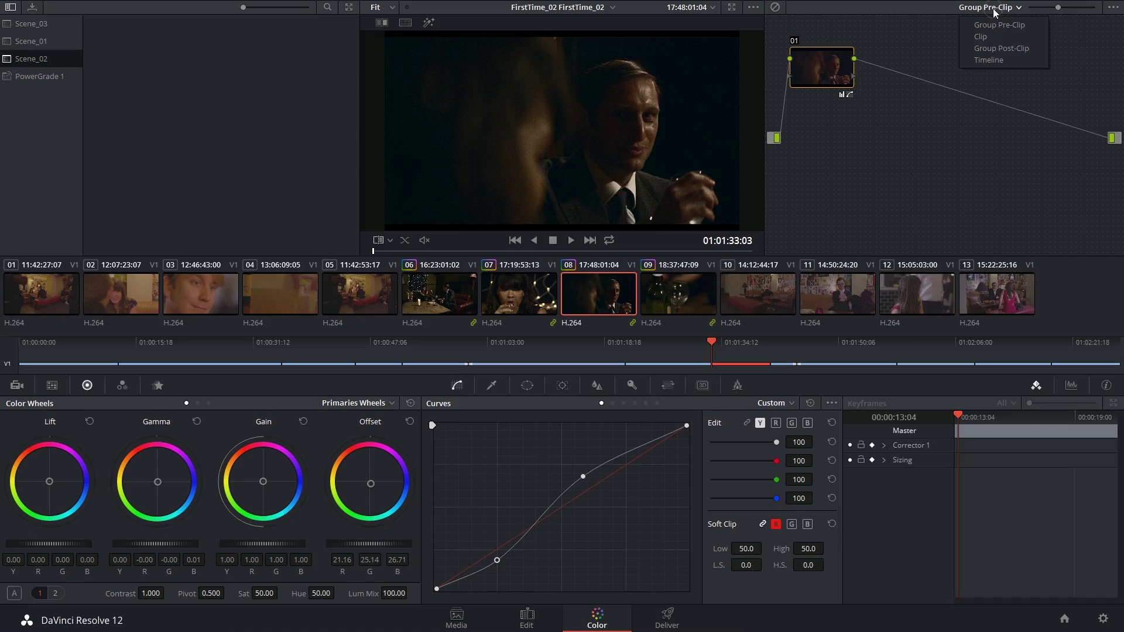
pyautogui.click(1003, 48)
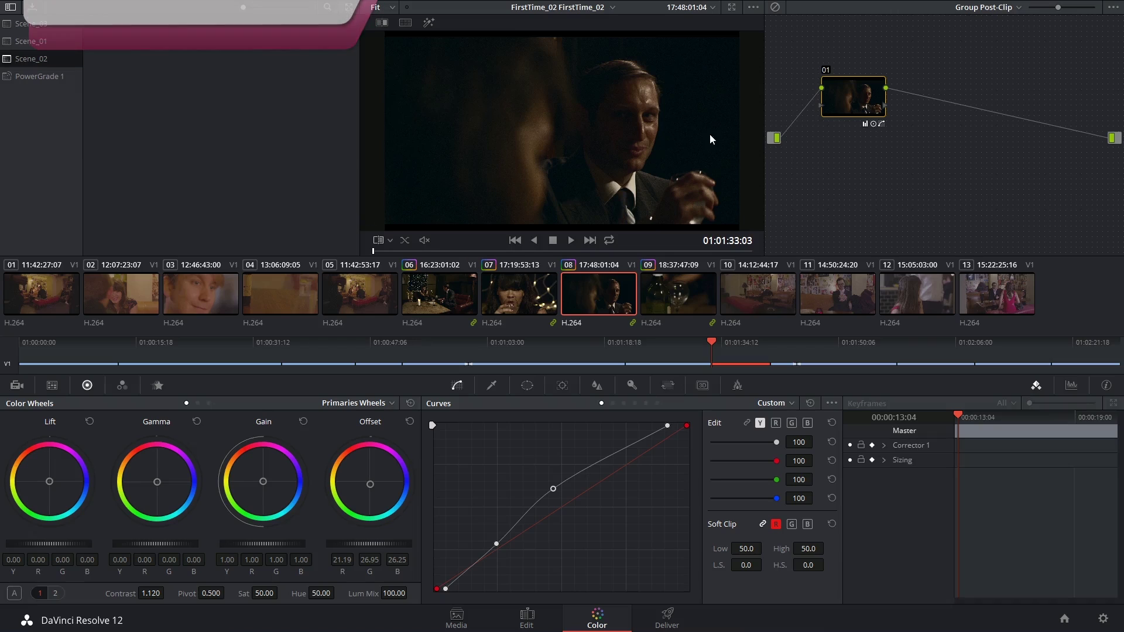
pyautogui.click(1001, 8)
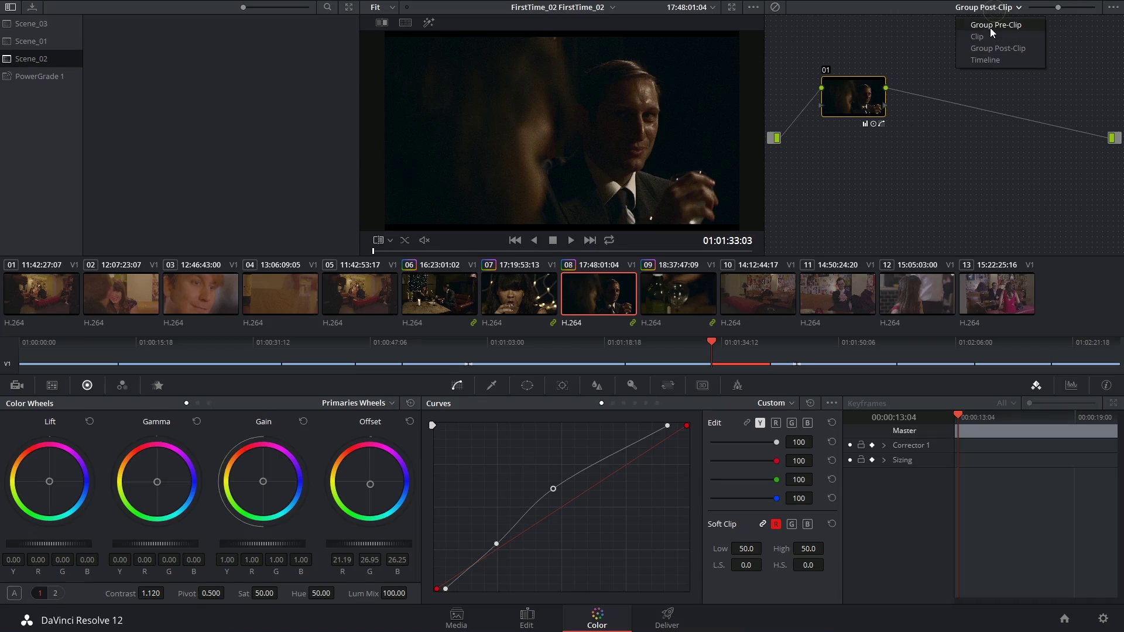
# - Grab a gallery still of clip 08's Group Post-Clip grade as 1.8.1.POST
pyautogui.click(589, 117)
pyautogui.rightClick(588, 117)
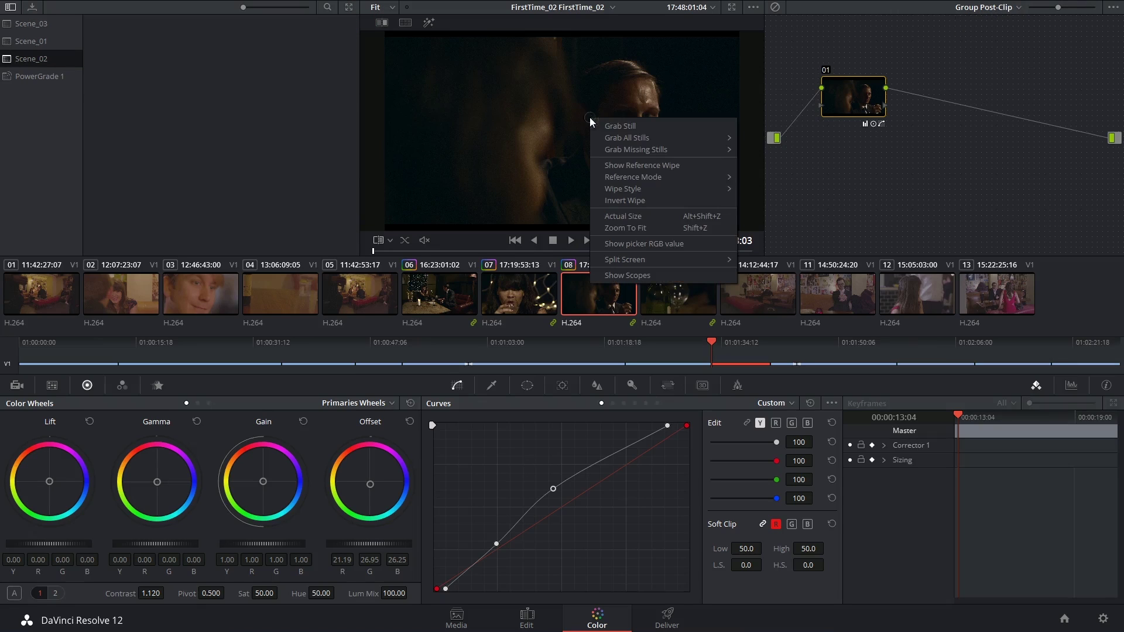
pyautogui.click(625, 125)
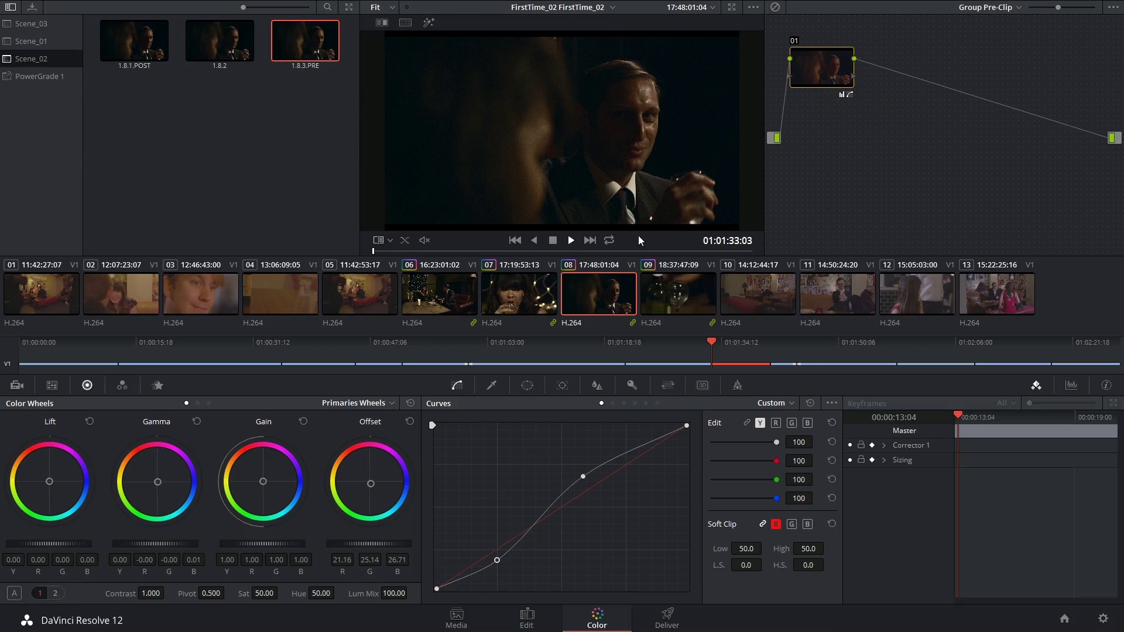
# - Remove clip 09 from the Scene_02 group
pyautogui.rightClick(664, 293)
pyautogui.click(665, 293)
pyautogui.rightClick(669, 290)
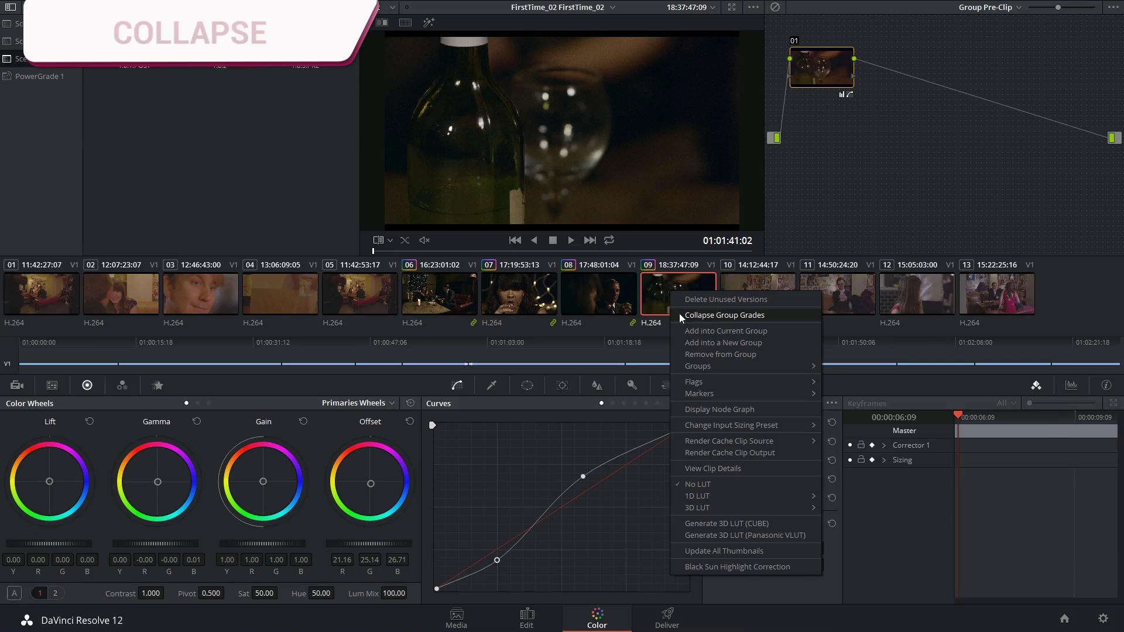
pyautogui.click(687, 312)
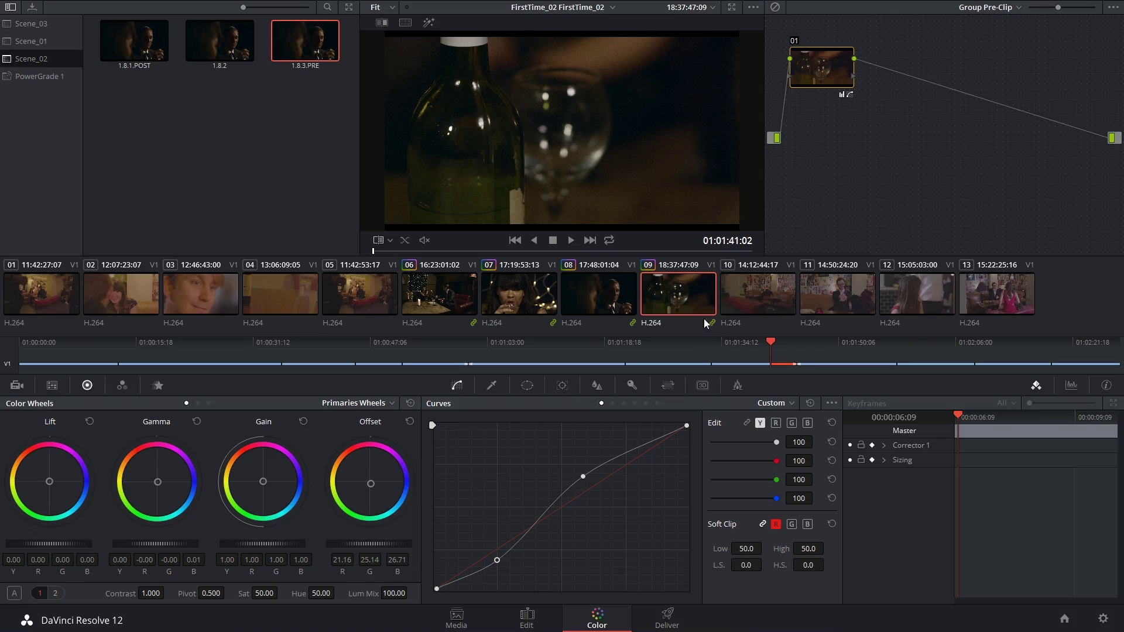
pyautogui.rightClick(686, 291)
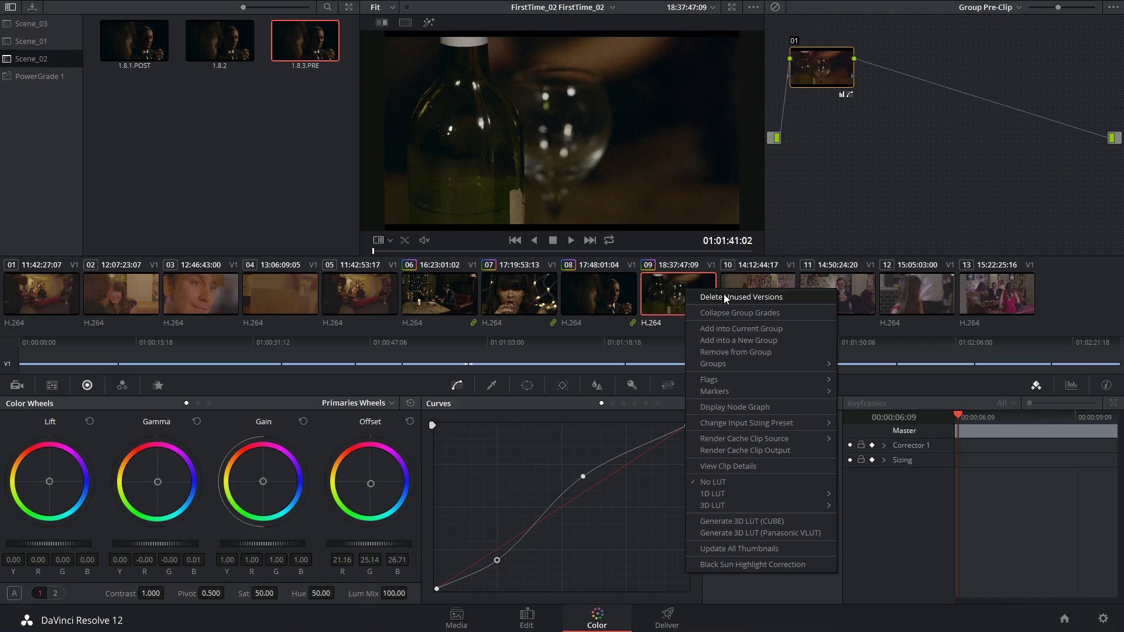
pyautogui.click(755, 352)
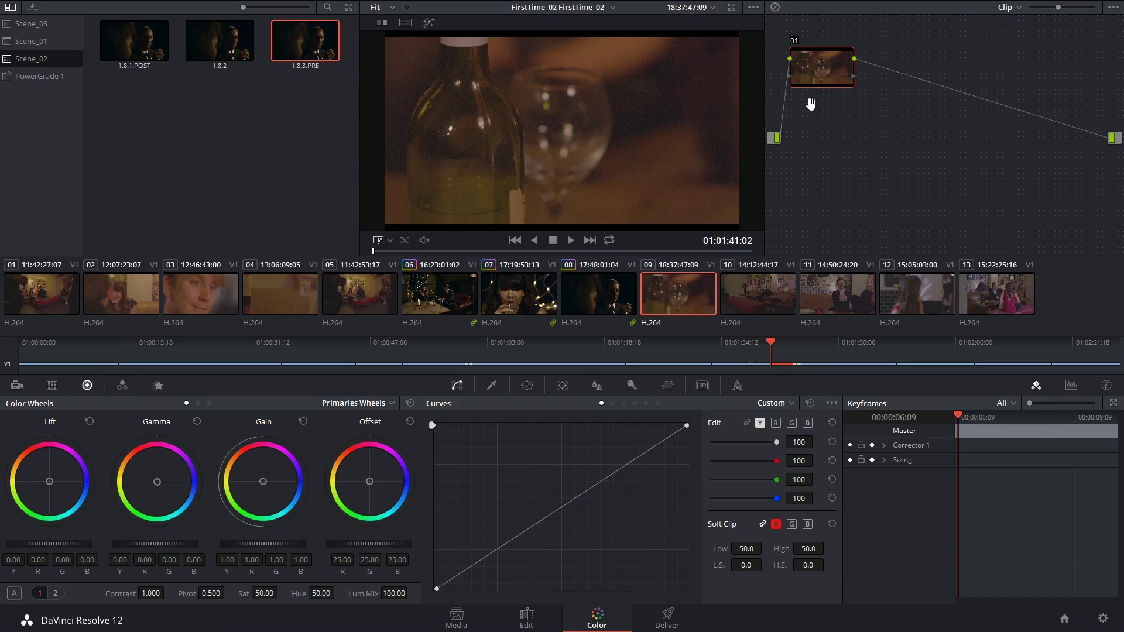
# - Confirm Clip grade level remains, then add clip 09 back into the current group
pyautogui.click(1009, 8)
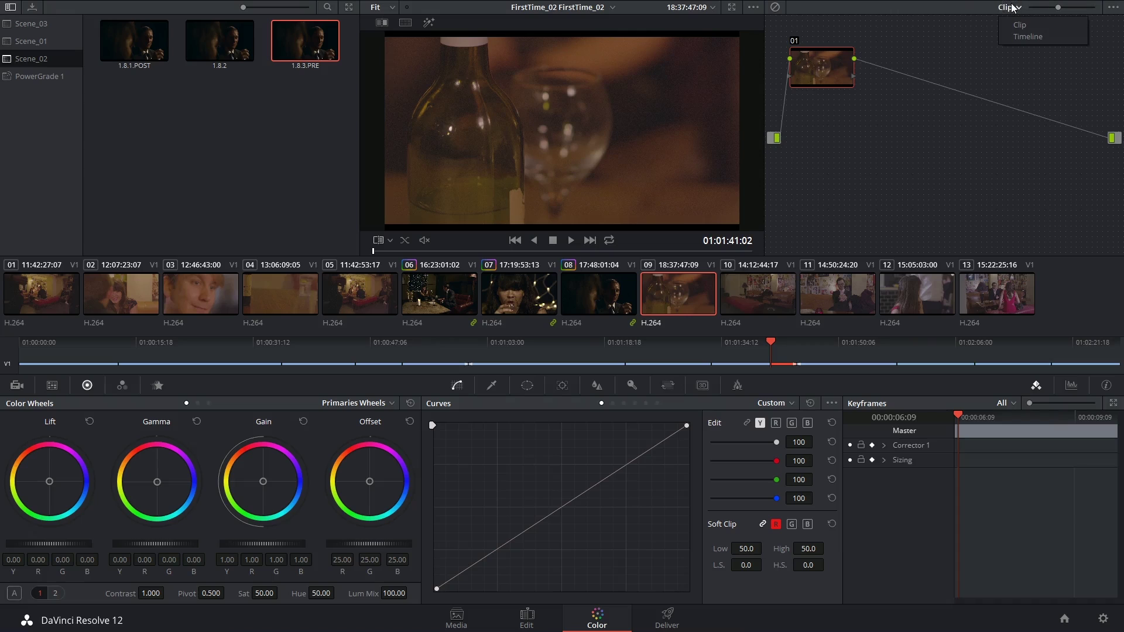
pyautogui.click(1019, 24)
pyautogui.rightClick(677, 289)
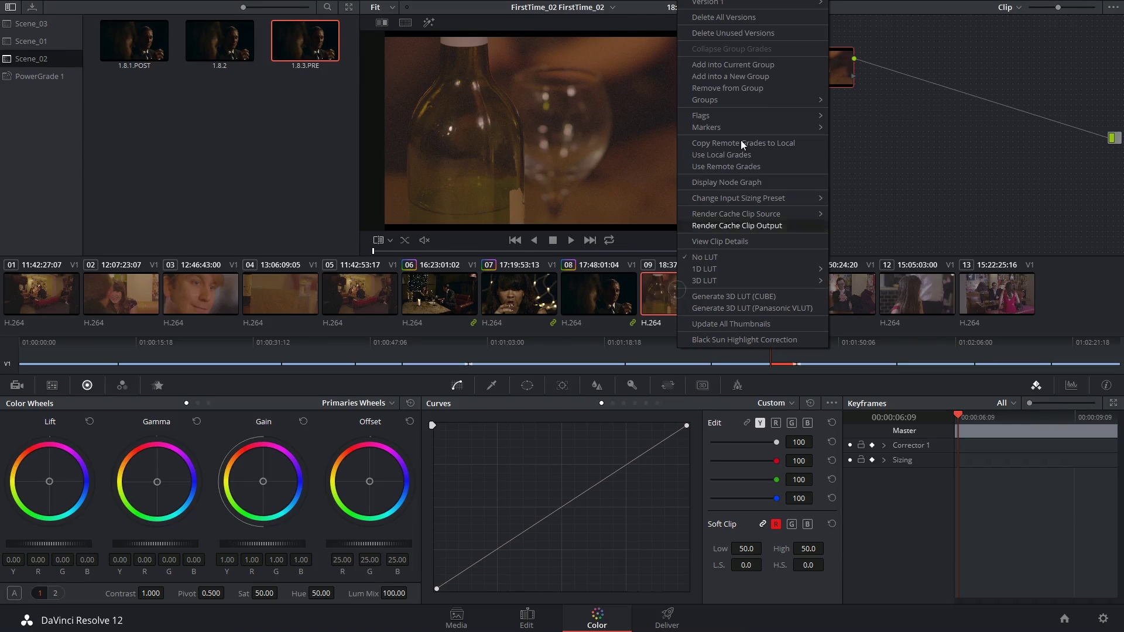
pyautogui.click(769, 65)
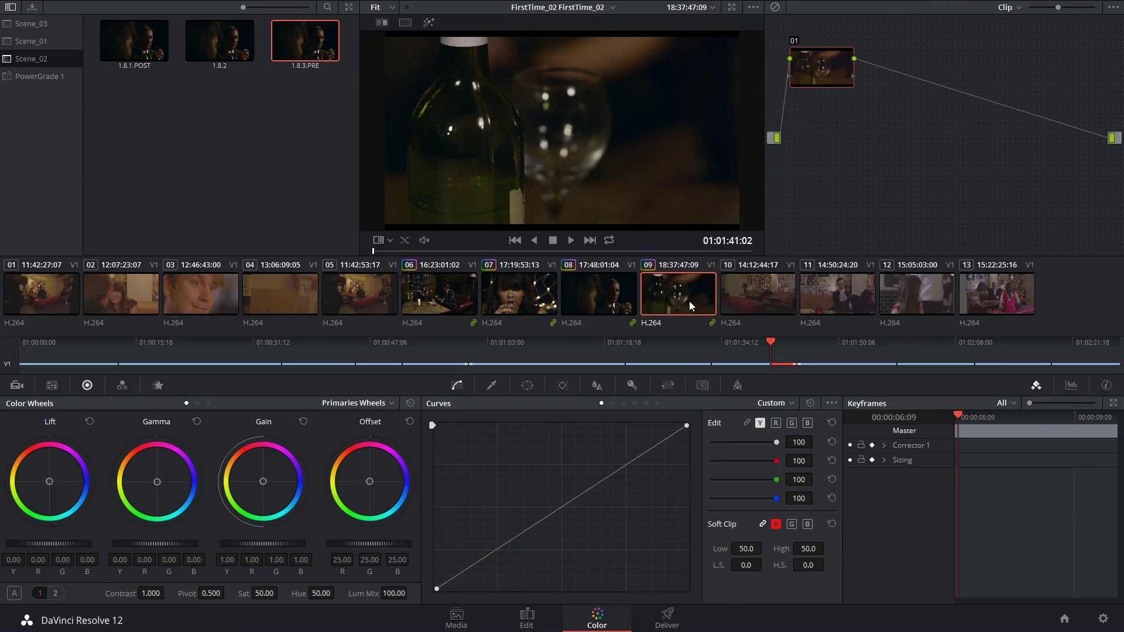
# - Use Collapse Group Grades on clip 09, then line up its nodes serially as 02, 01, 03
pyautogui.rightClick(689, 301)
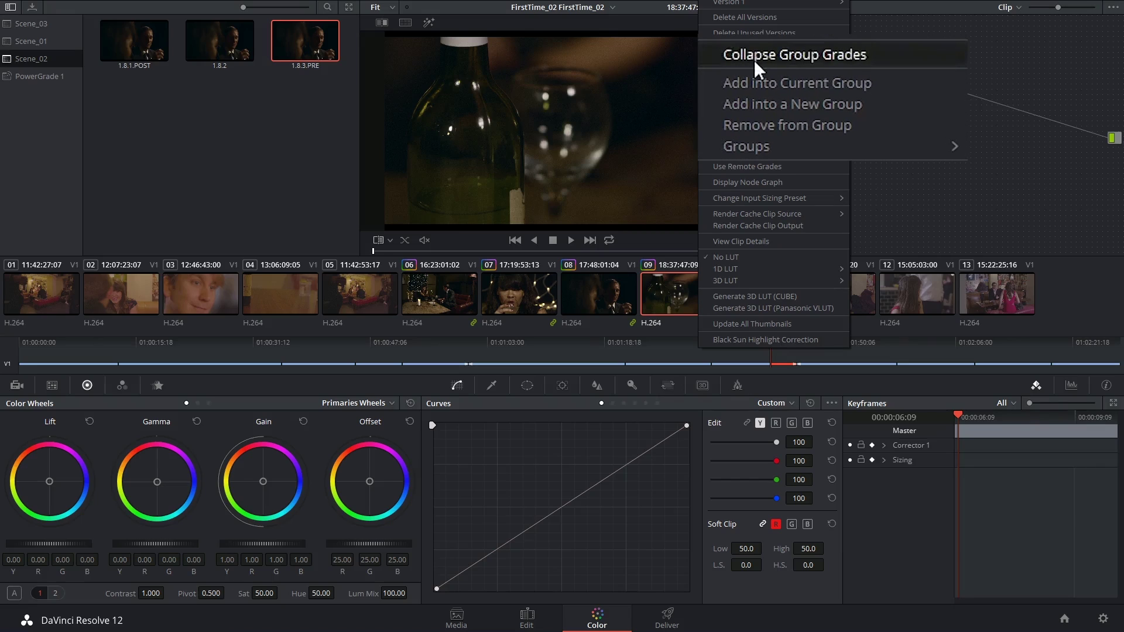
pyautogui.click(726, 62)
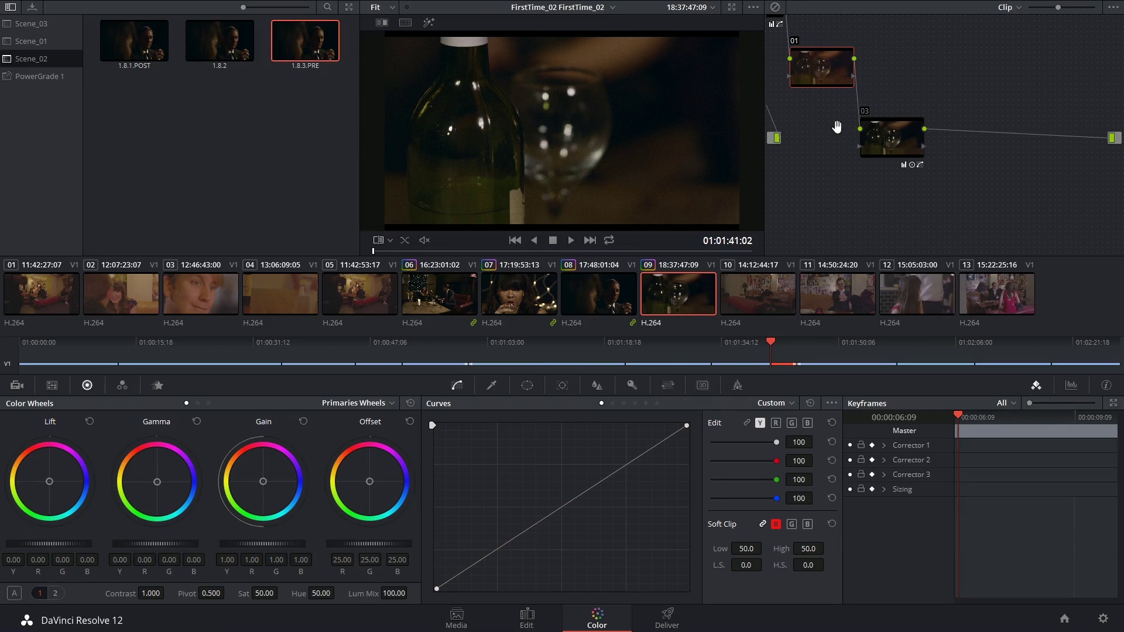
pyautogui.moveTo(836, 127); pyautogui.dragTo(920, 168)
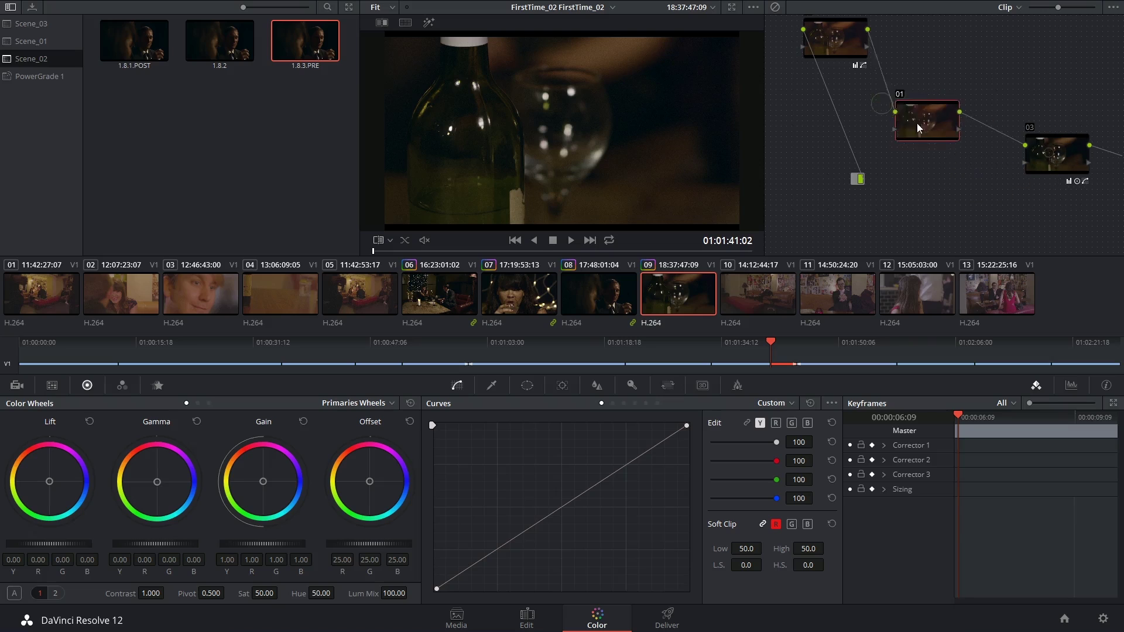
pyautogui.moveTo(917, 128); pyautogui.dragTo(956, 142)
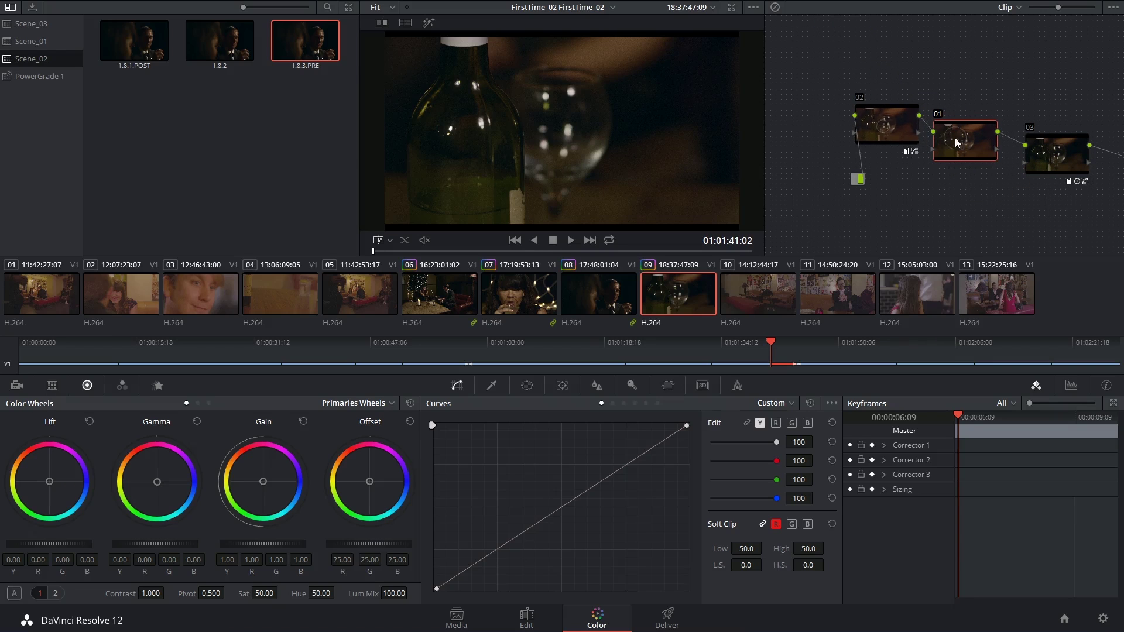